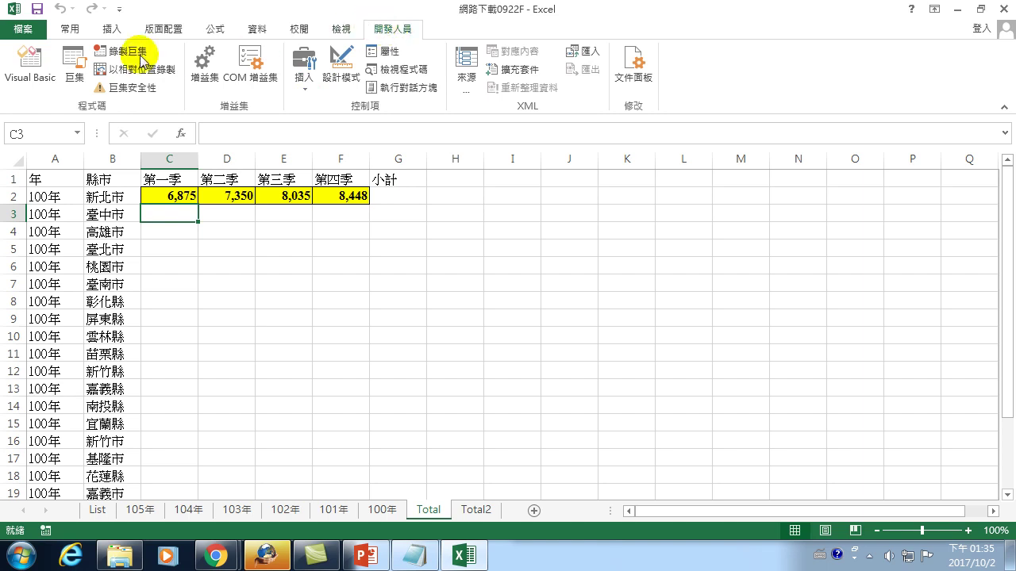
Open the 戶數收集 macro from the Macros list for editing in the VBA editor
{"action": "left_click", "coordinate": [74, 63]}
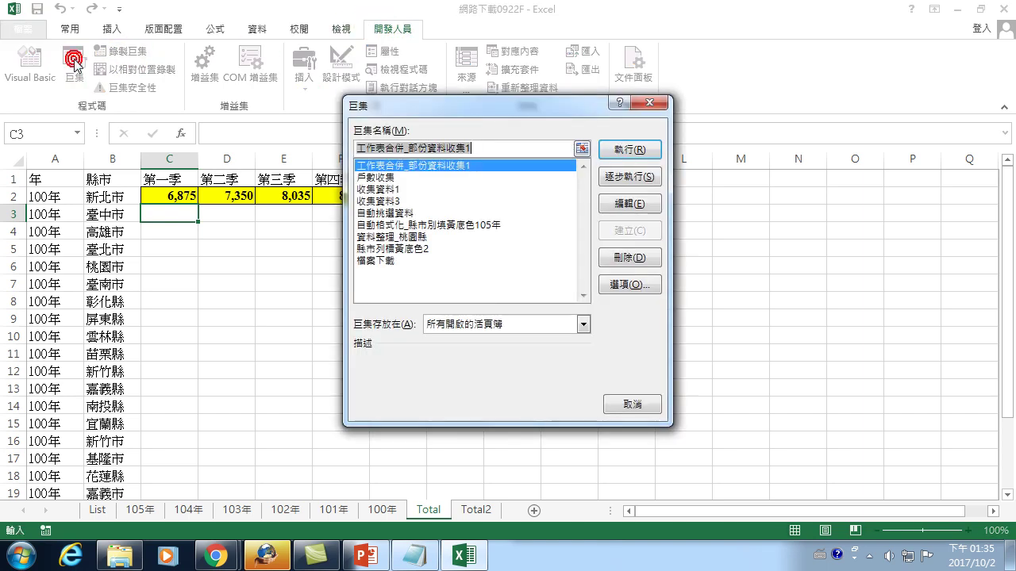
{"action": "left_click", "coordinate": [377, 177]}
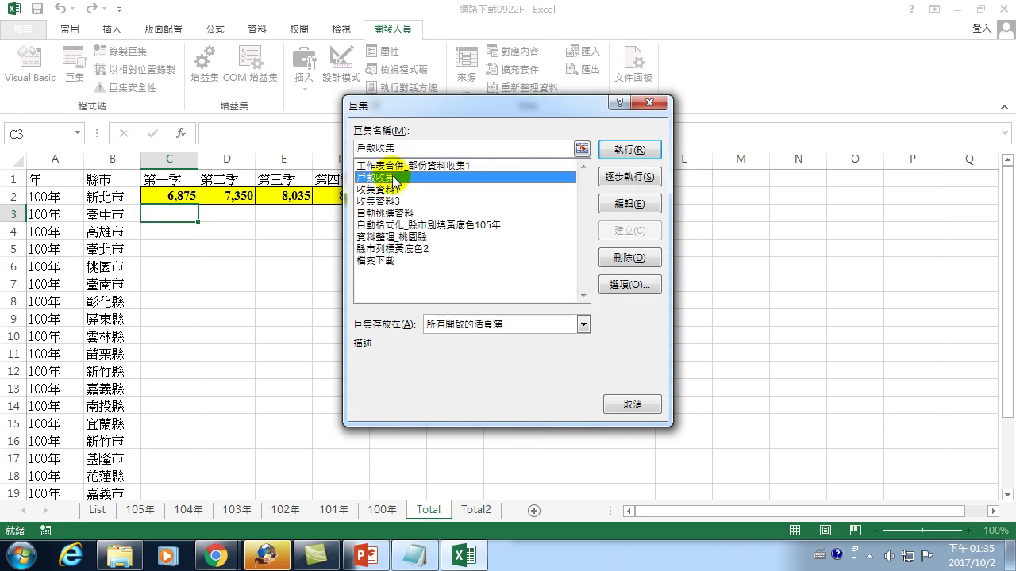
{"action": "left_click", "coordinate": [629, 203]}
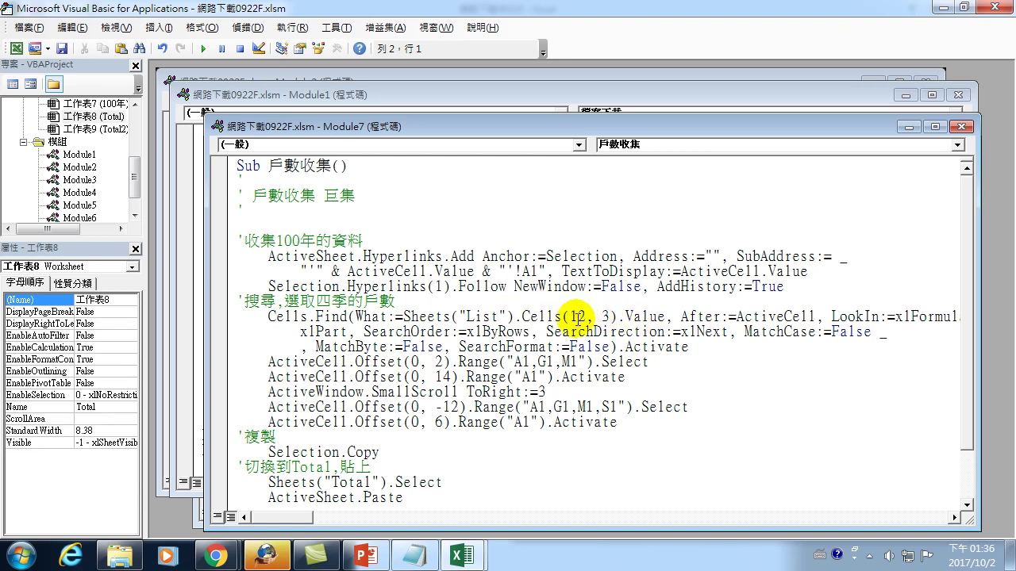
Add a 'For i = 12 To 33 Step 1' loop header and change Cells(12, 3) to Cells(i, 3)
{"action": "left_click", "coordinate": [278, 211]}
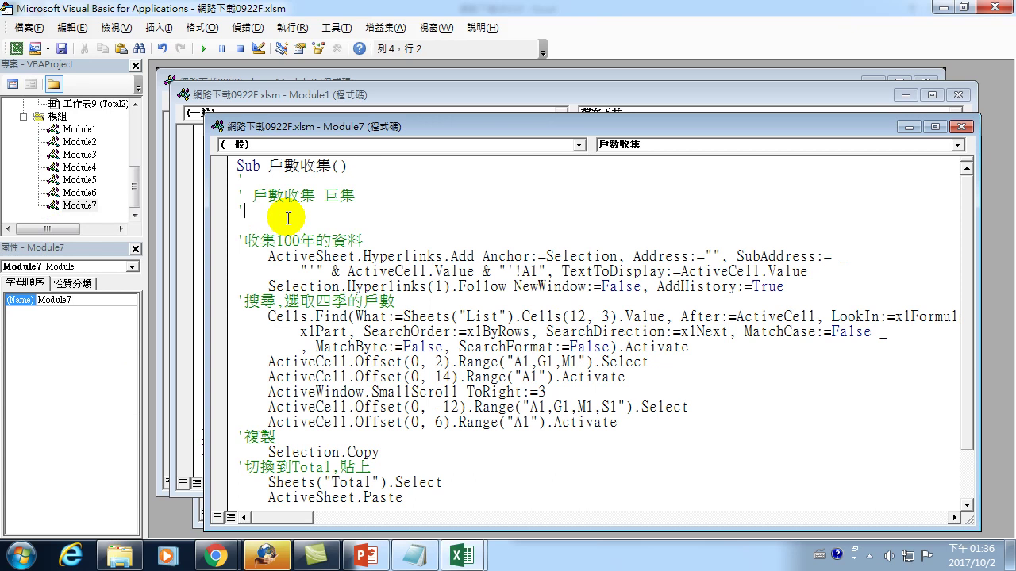
{"action": "key", "text": "Down"}
{"action": "type", "text": "for i "}
{"action": "type", "text": "= 12 to"}
{"action": "type", "text": "33"}
{"action": "type", "text": " step 1"}
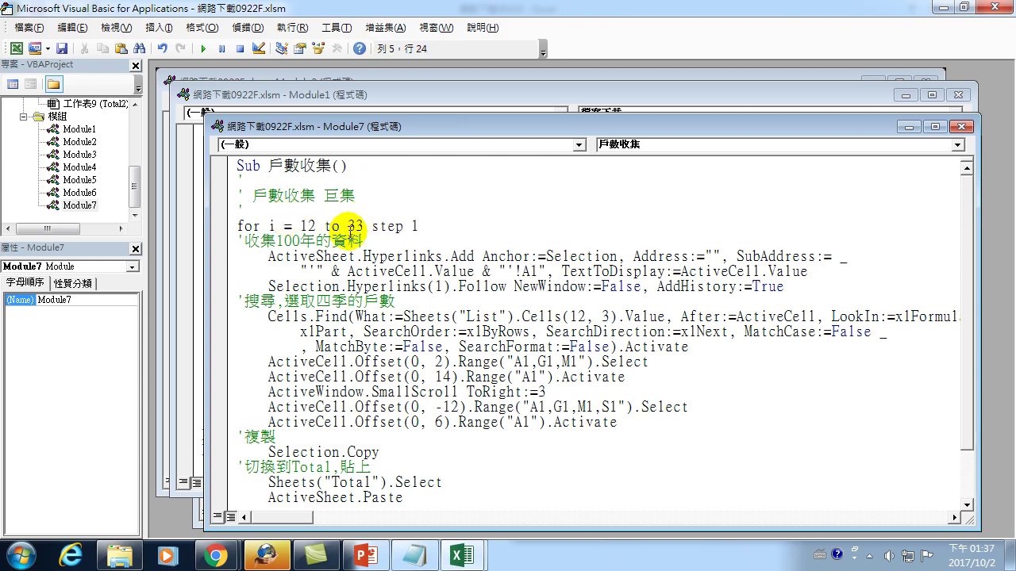
{"action": "double_click", "coordinate": [577, 317]}
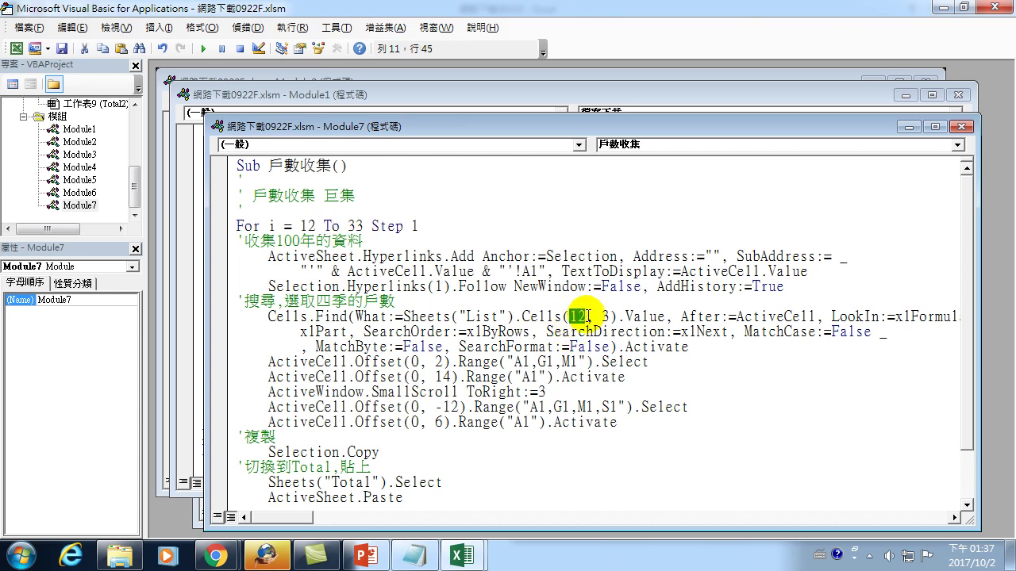
{"action": "type", "text": "i"}
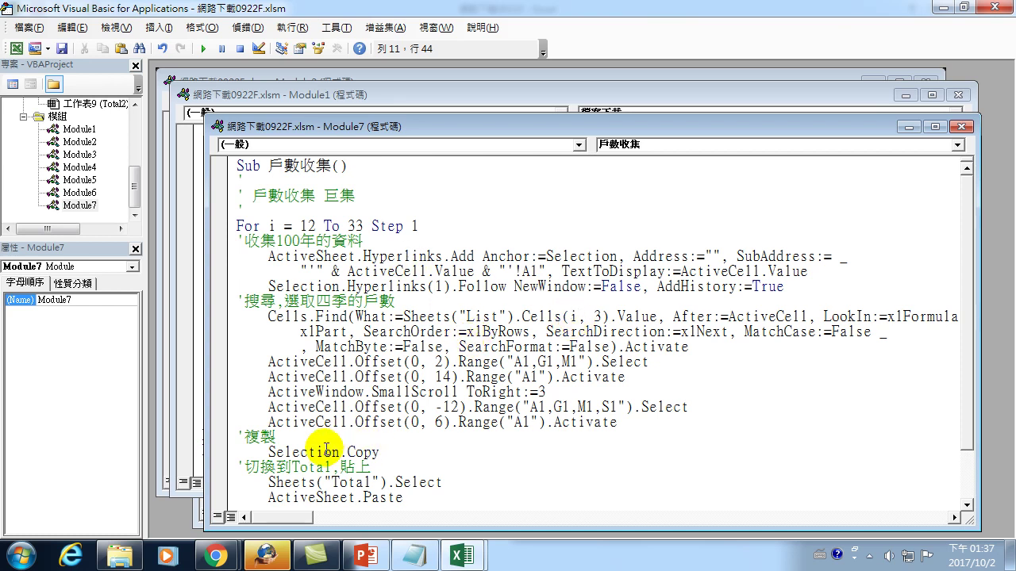
Add a 'next i' line after the last Select statement, just before End Sub
{"action": "scroll", "coordinate": [336, 446], "scroll_direction": "down", "scroll_amount": 1}
{"action": "scroll", "coordinate": [336, 446], "scroll_direction": "down", "scroll_amount": 1}
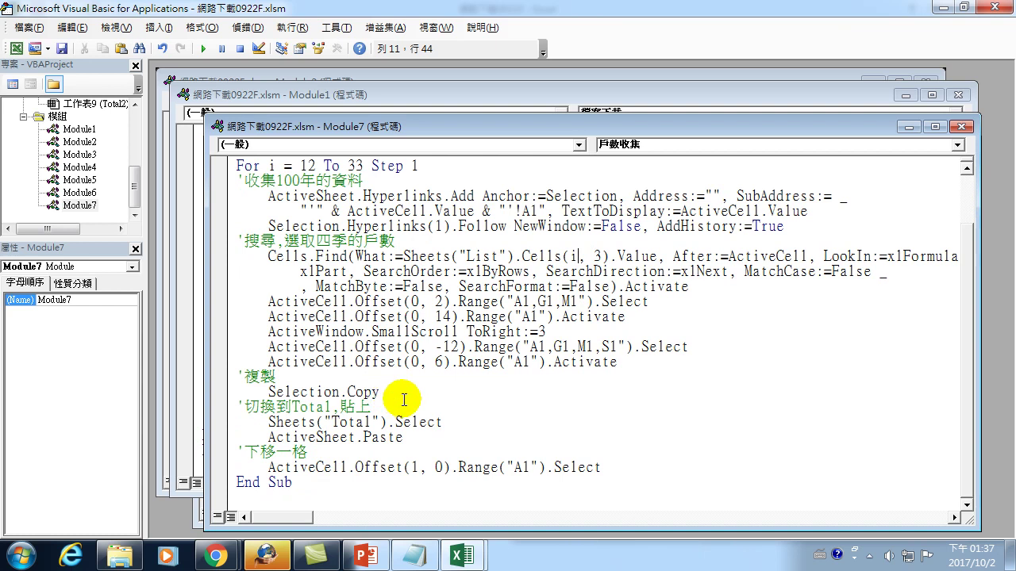
{"action": "left_click", "coordinate": [611, 470]}
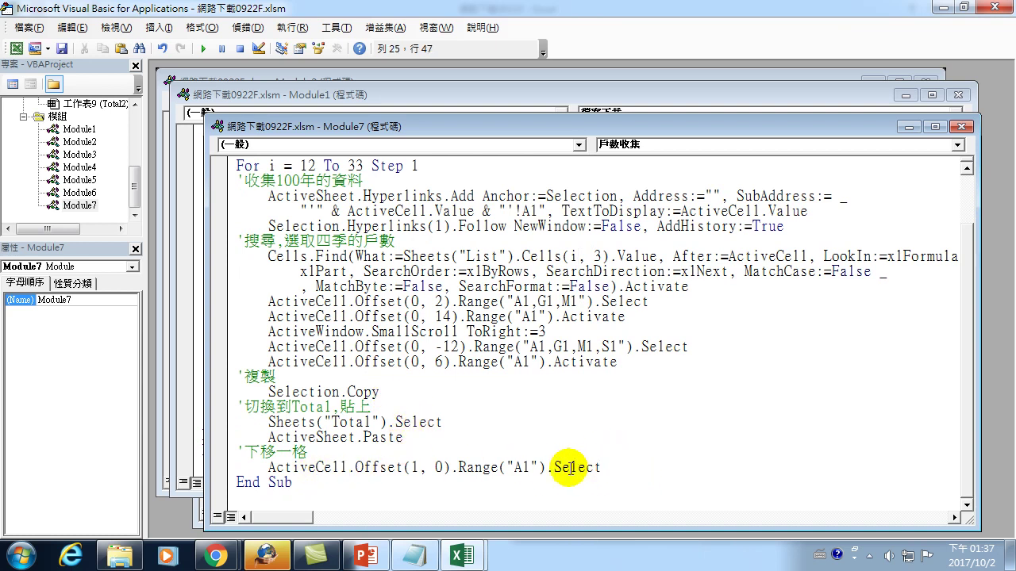
{"action": "key", "text": "Return"}
{"action": "type", "text": "next i"}
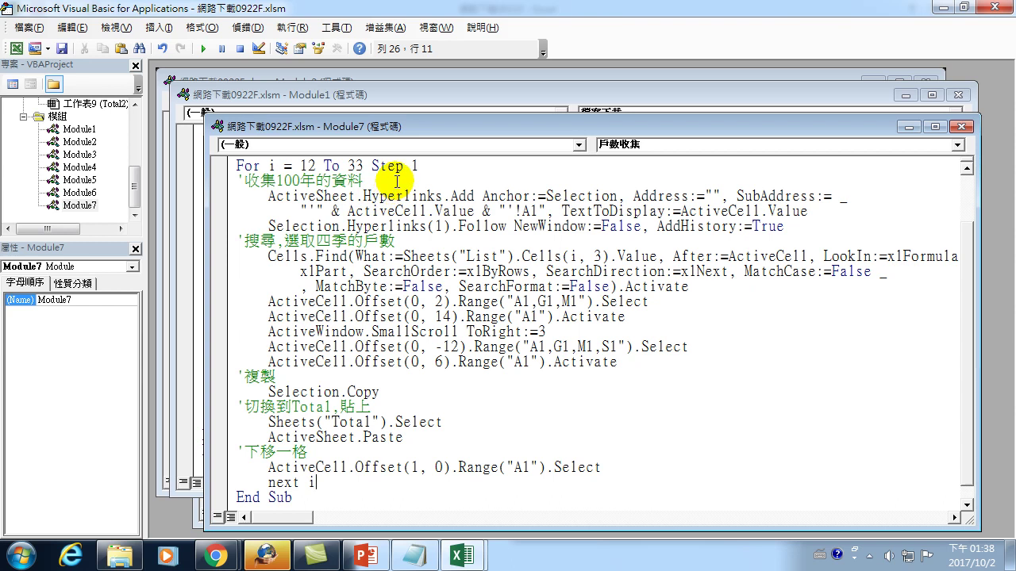
Insert an indented Sheets("List").Select as the loop's first statement, then return to Excel
{"action": "left_click", "coordinate": [380, 175]}
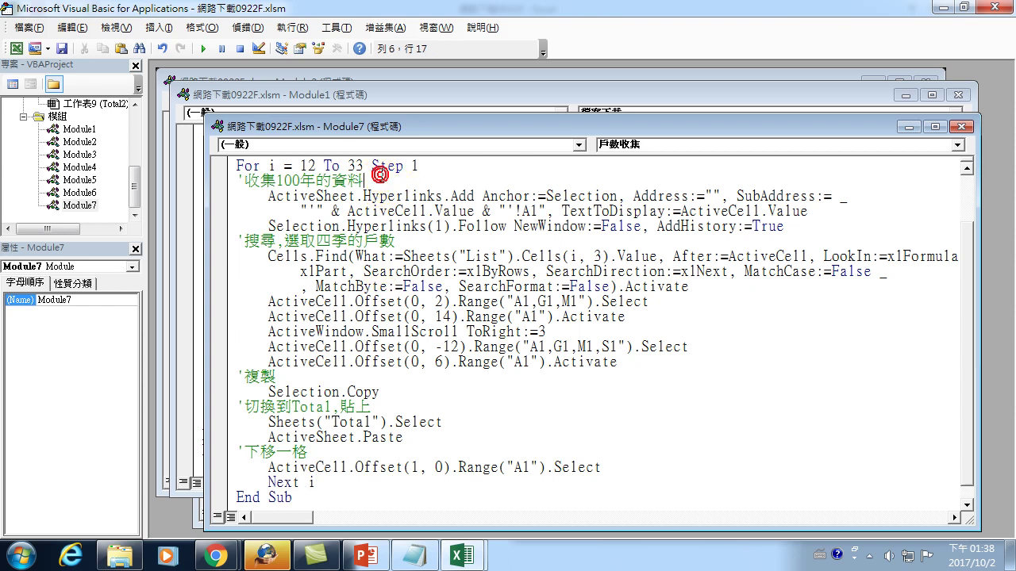
{"action": "left_click", "coordinate": [440, 165]}
{"action": "key", "text": "Return"}
{"action": "key", "text": "BackSpace"}
{"action": "key", "text": "Tab"}
{"action": "type", "text": "sheets(\""}
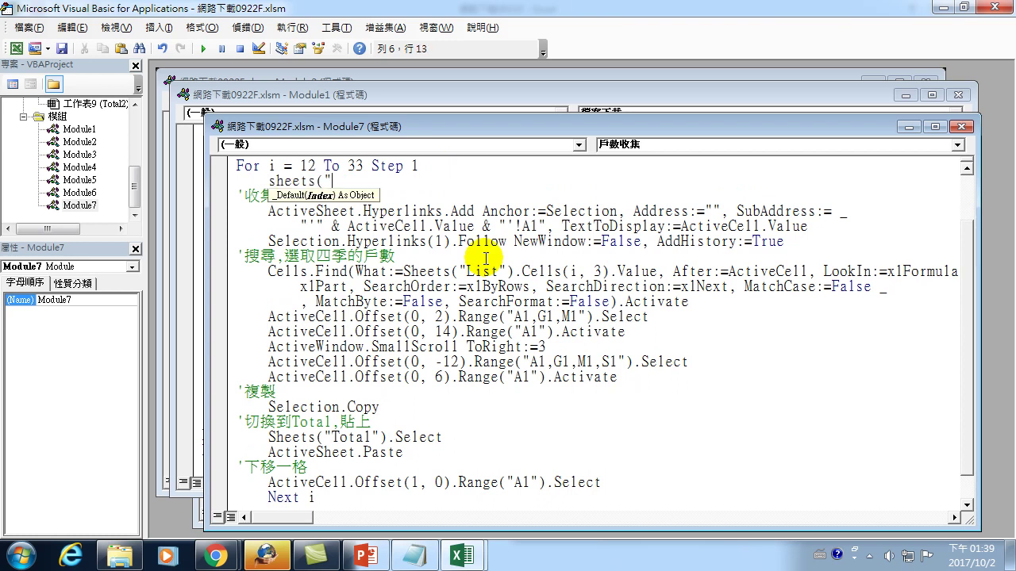
{"action": "type", "text": "List\").select"}
{"action": "left_click", "coordinate": [435, 361]}
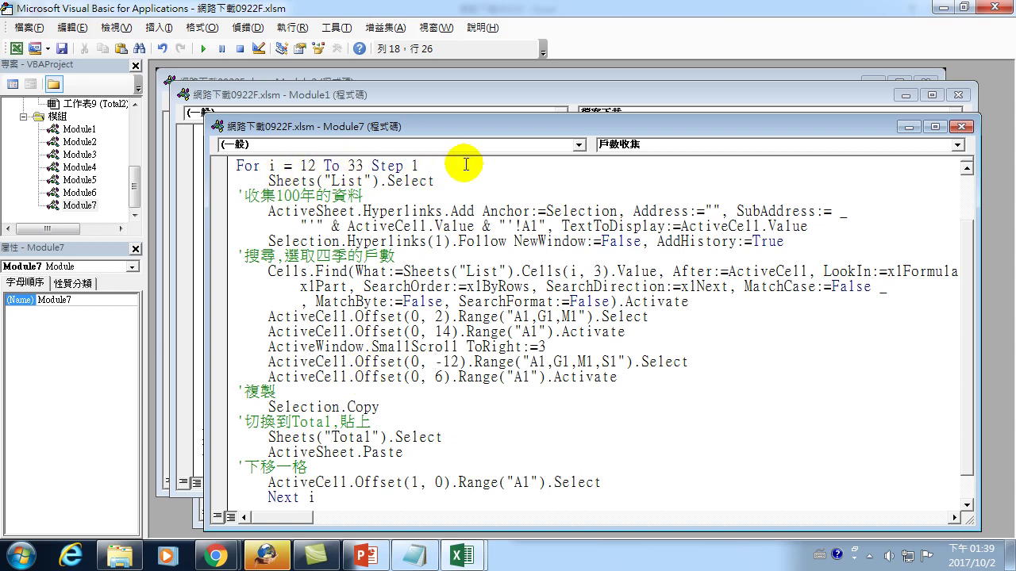
{"action": "mouse_move", "coordinate": [435, 180]}
{"action": "left_mouse_down"}
{"action": "mouse_move", "coordinate": [267, 166]}
{"action": "mouse_move", "coordinate": [260, 181]}
{"action": "left_mouse_up"}
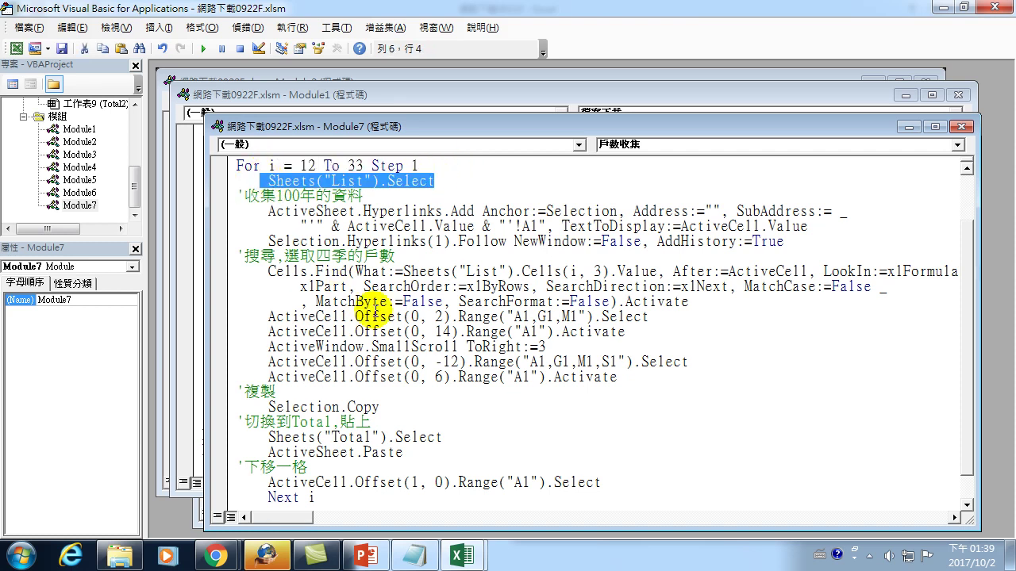
{"action": "key", "text": "alt+F11"}
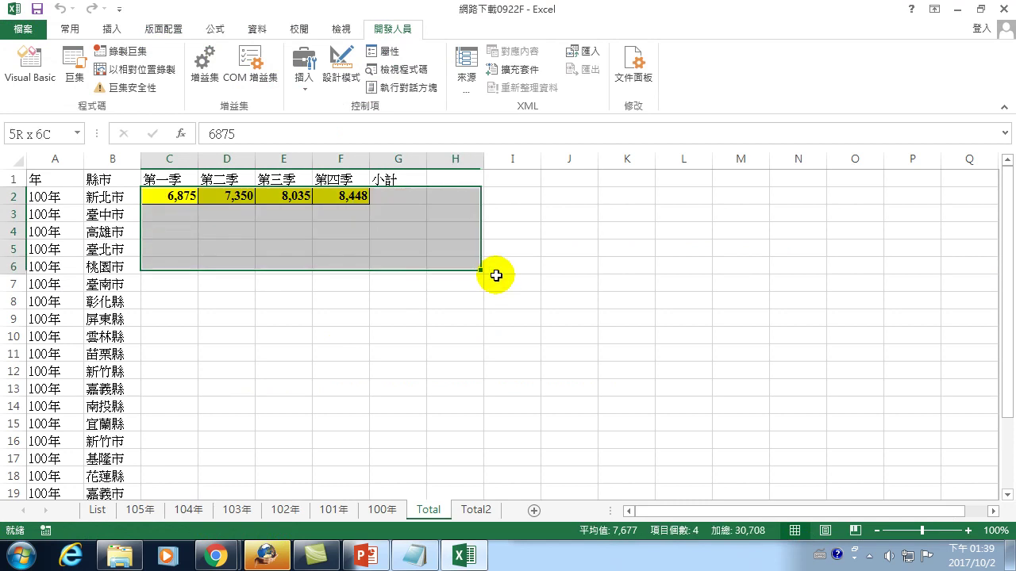
Delete the results in C2:I8 on the Total sheet, shifting cells left
{"action": "left_click_drag", "start_coordinate": [159, 196], "coordinate": [511, 296]}
{"action": "right_click", "coordinate": [470, 256]}
{"action": "left_click", "coordinate": [502, 328]}
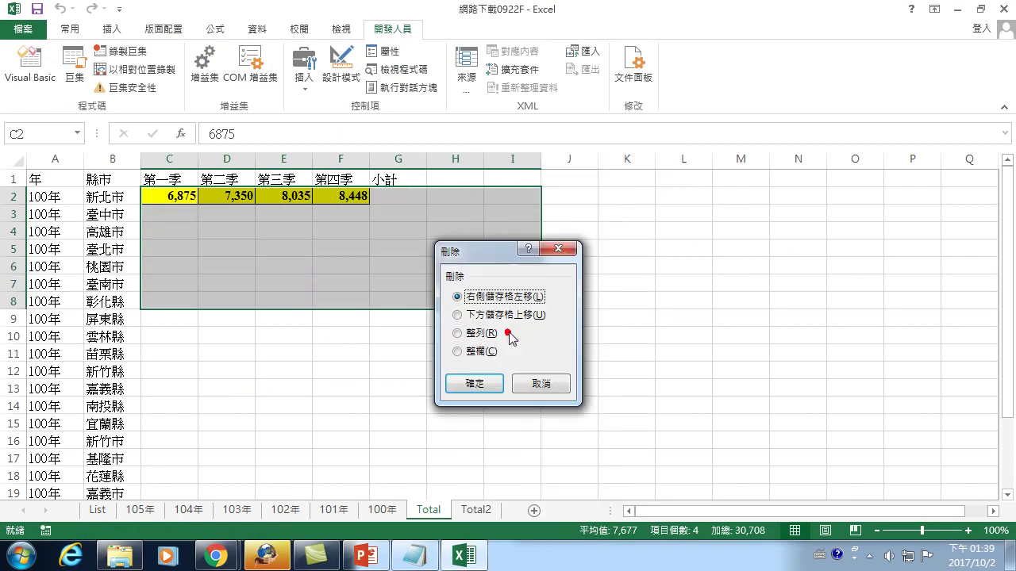
{"action": "left_click", "coordinate": [469, 382]}
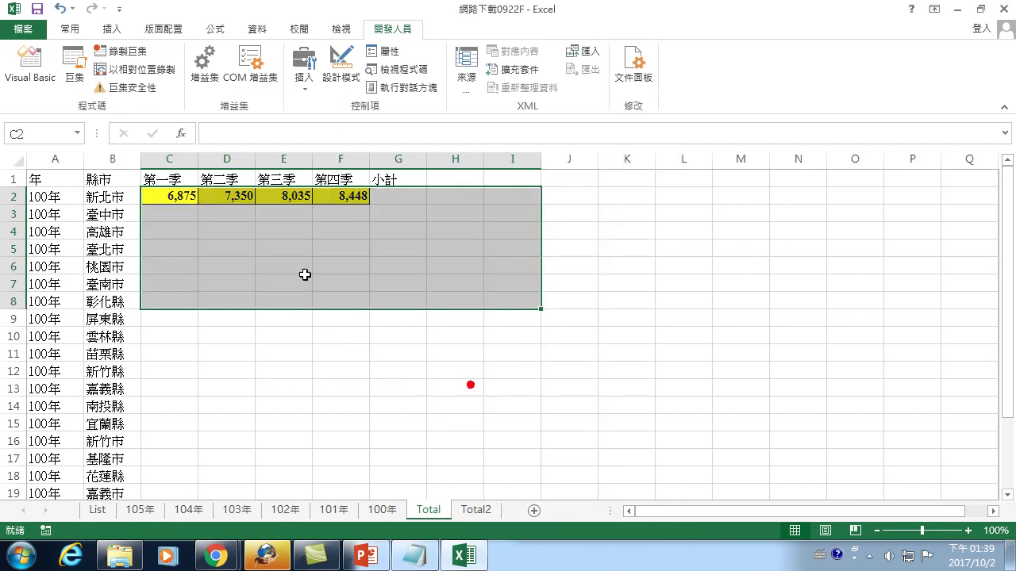
{"action": "left_click", "coordinate": [179, 199]}
Go to the List sheet and start the 戶數收集 macro with Step Into
{"action": "left_click", "coordinate": [96, 509]}
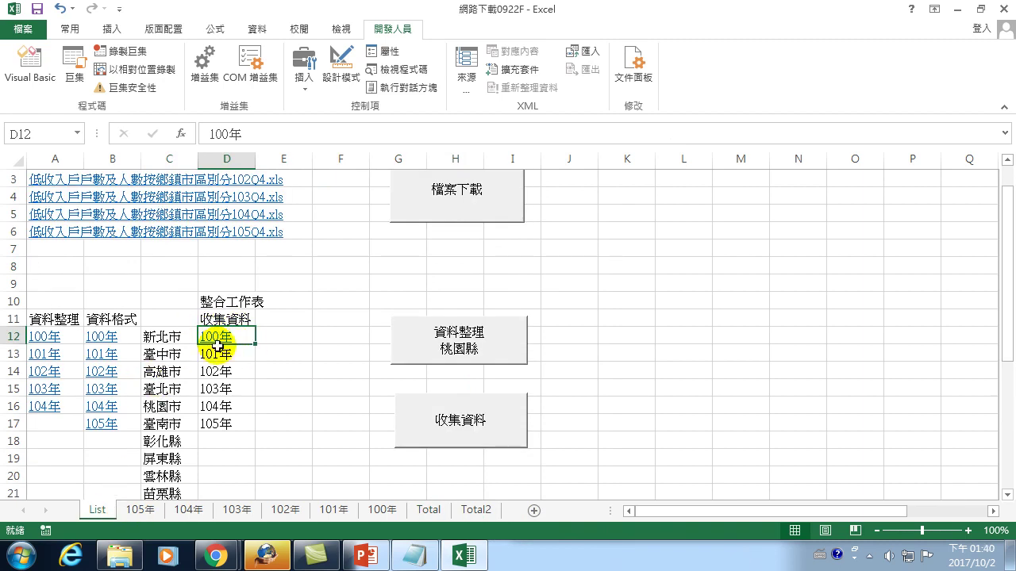
{"action": "left_click", "coordinate": [74, 70]}
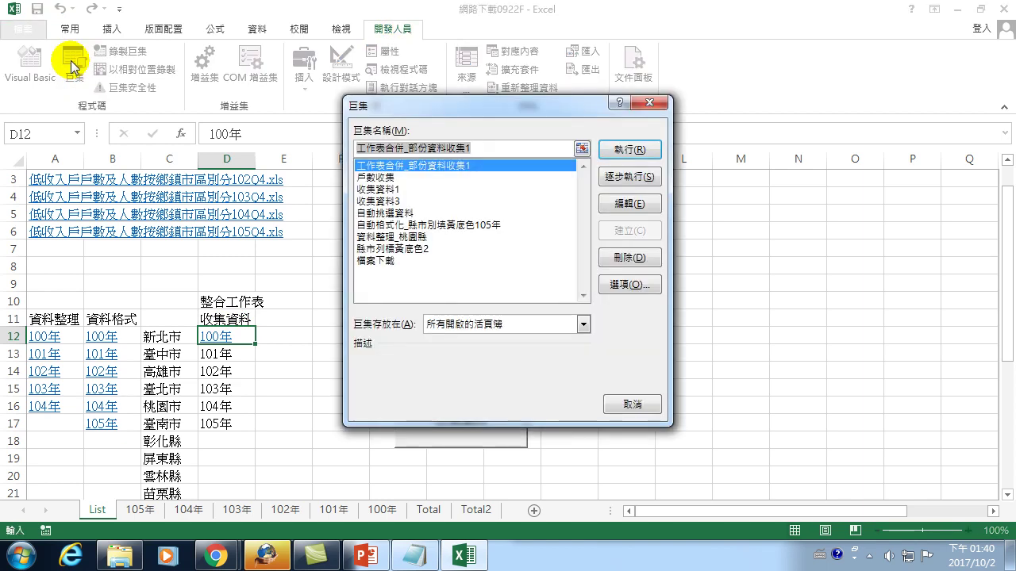
{"action": "left_click", "coordinate": [379, 178]}
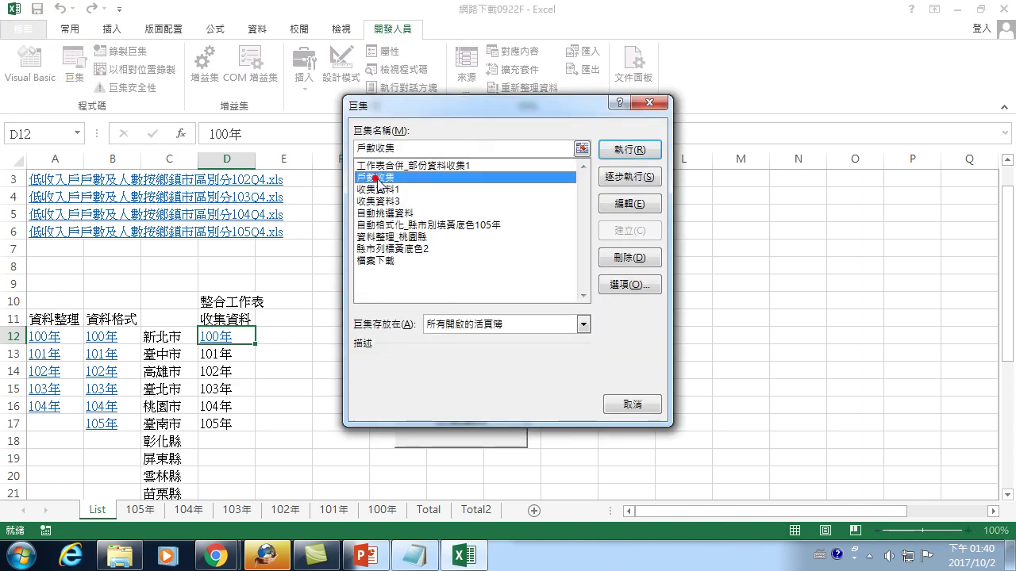
{"action": "left_click", "coordinate": [626, 173]}
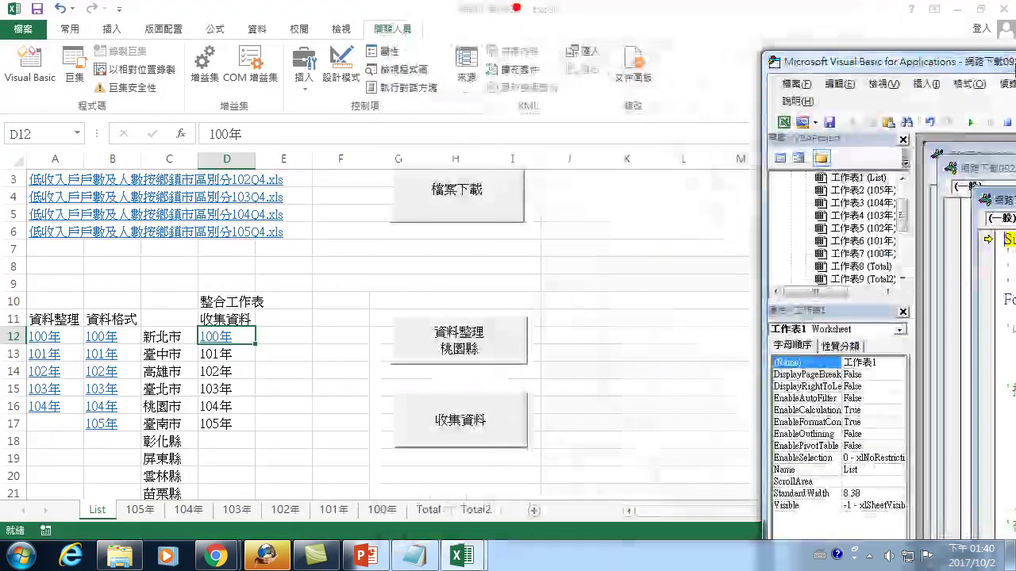
Arrange Excel on the left half of the screen beside the VBA editor
{"action": "double_click", "coordinate": [535, 8]}
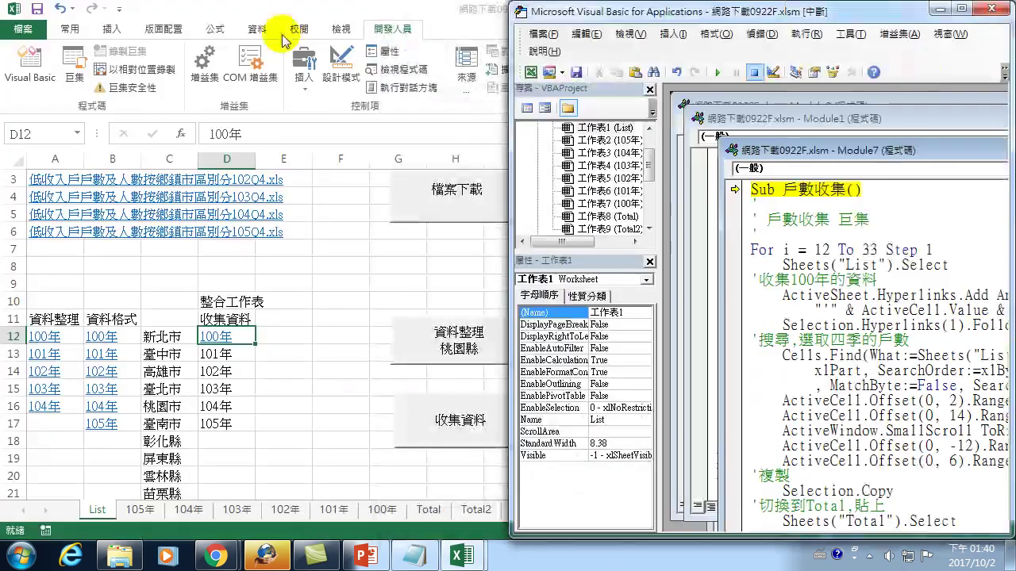
{"action": "left_click", "coordinate": [404, 11]}
{"action": "key", "text": "super+Left"}
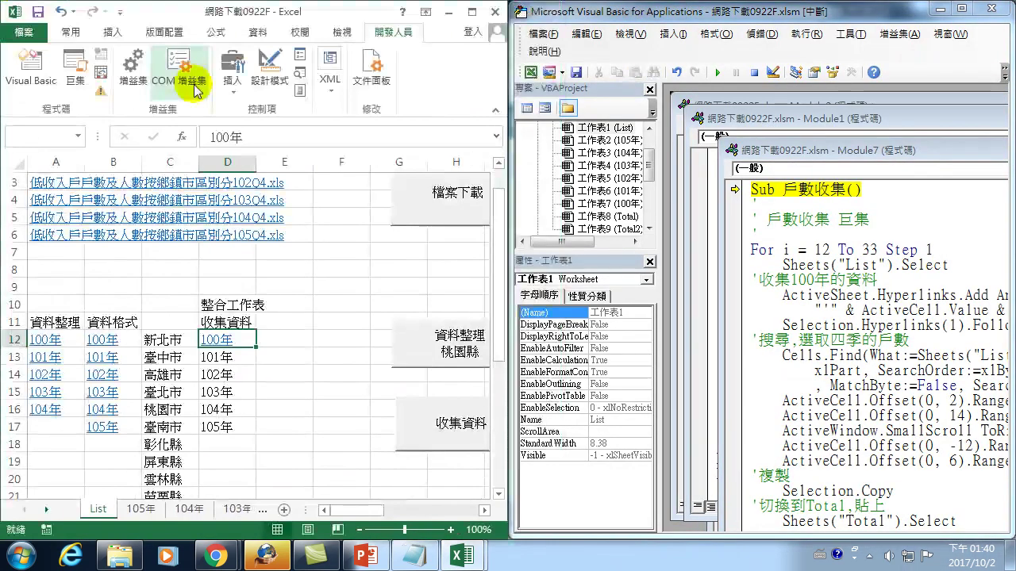
{"action": "left_click", "coordinate": [698, 12]}
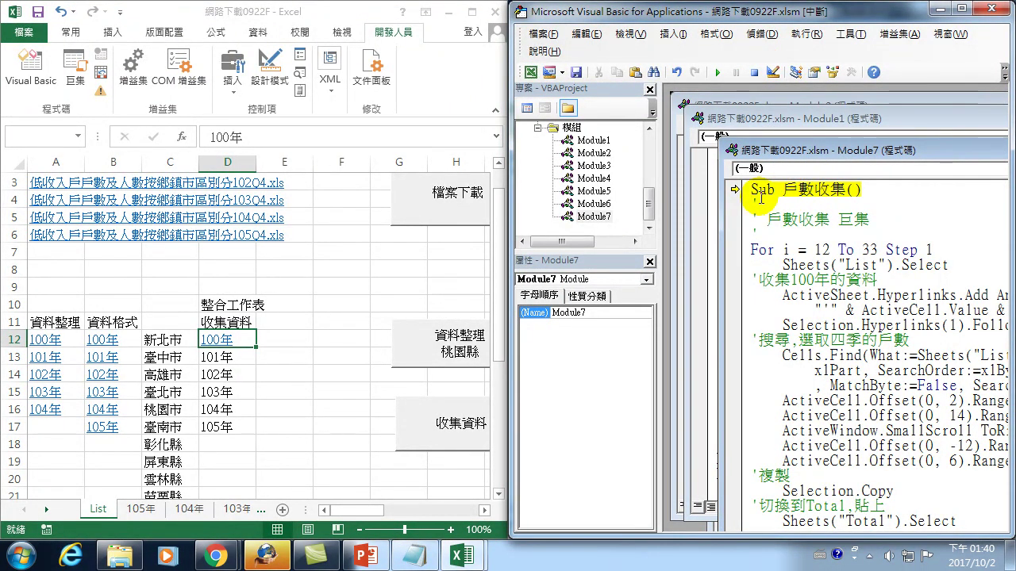
{"action": "left_click_drag", "start_coordinate": [826, 11], "coordinate": [825, 13]}
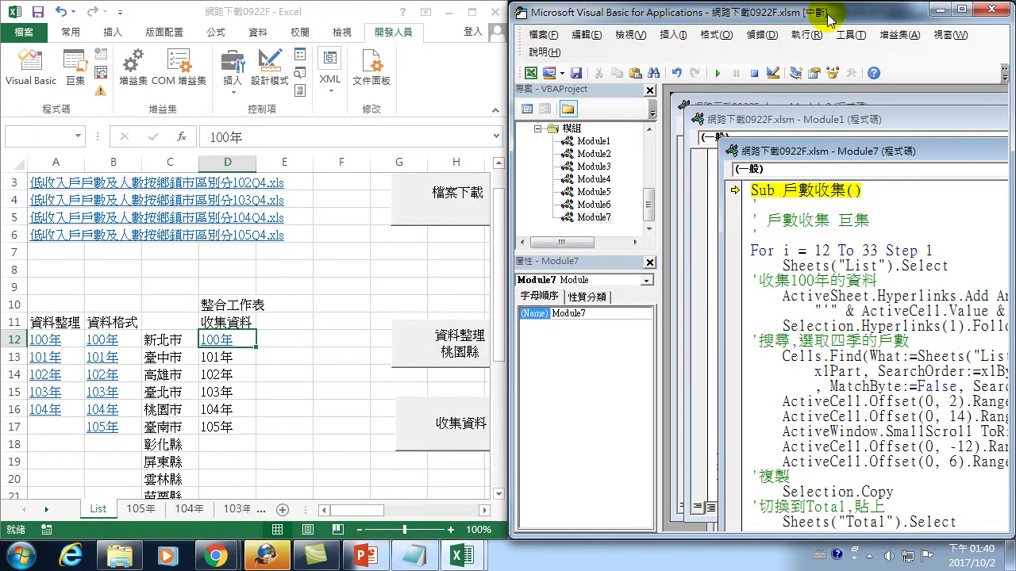
Step with F8 through the loop start, List selection and hyperlink creation
{"action": "key", "text": "F8"}
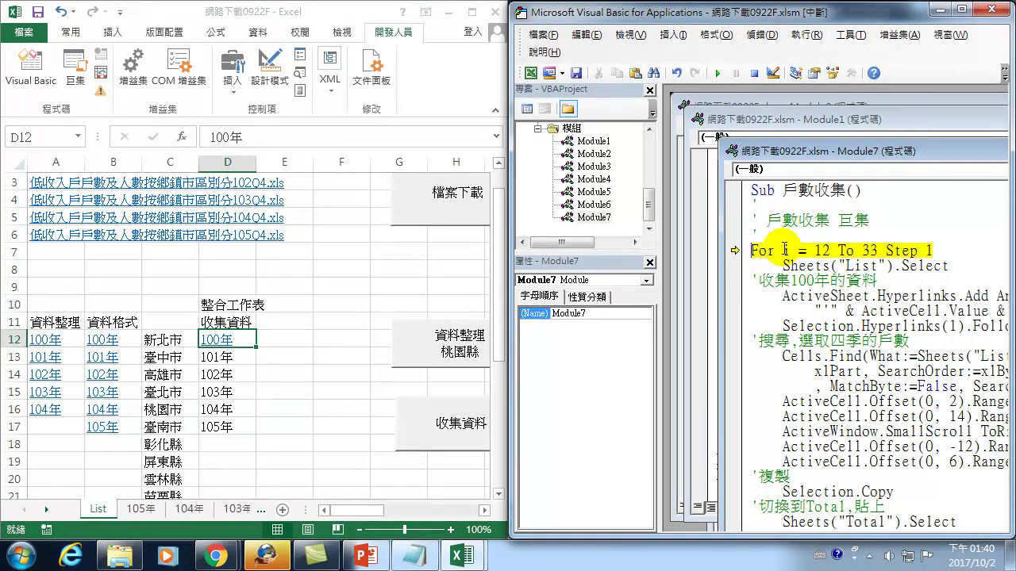
{"action": "key", "text": "F8"}
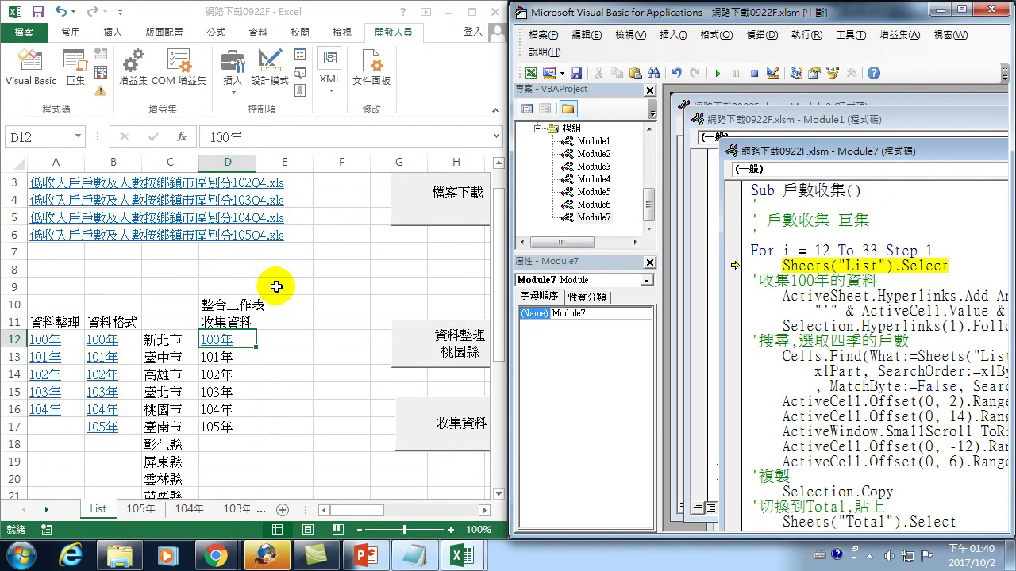
{"action": "key", "text": "F8"}
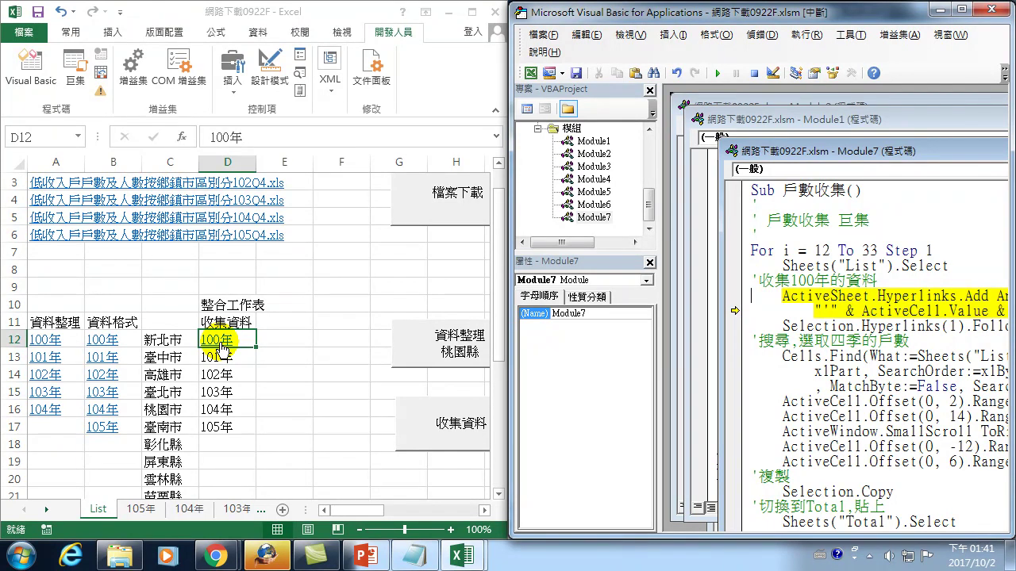
{"action": "key", "text": "F8"}
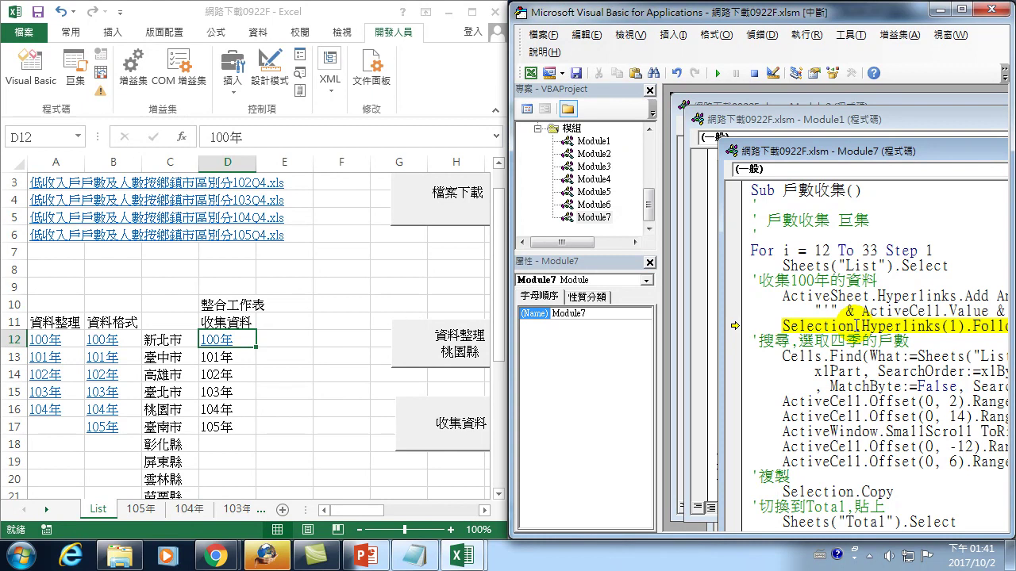
Step through following the link, finding 新北市, copying its quarterly counts and selecting Total
{"action": "key", "text": "F8"}
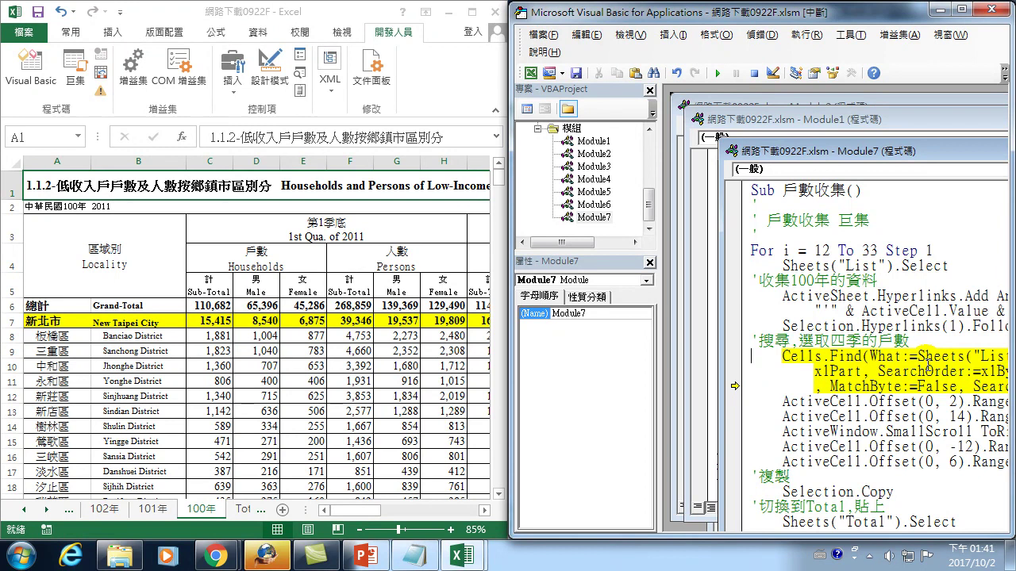
{"action": "key", "text": "F8"}
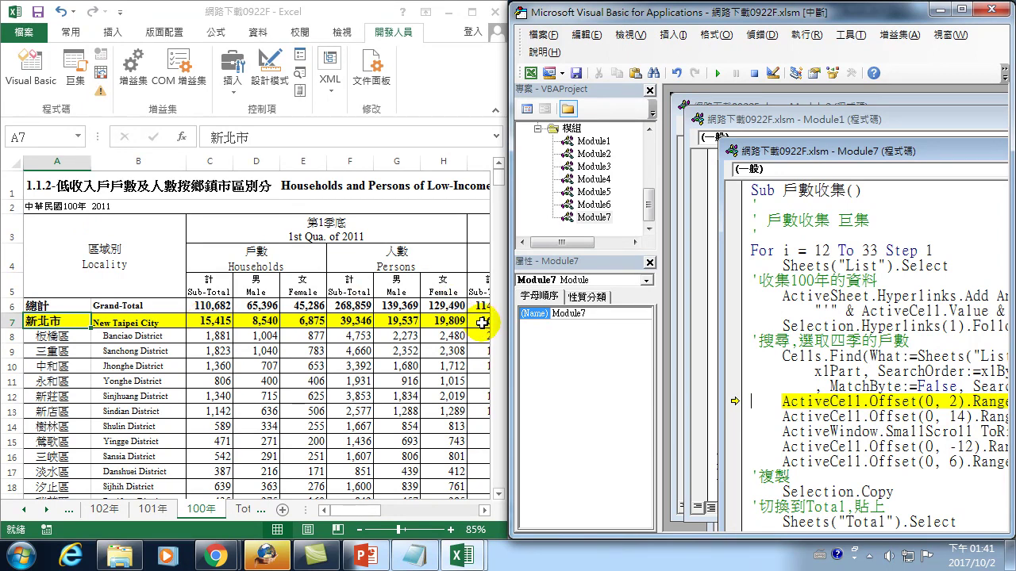
{"action": "key", "text": "F8"}
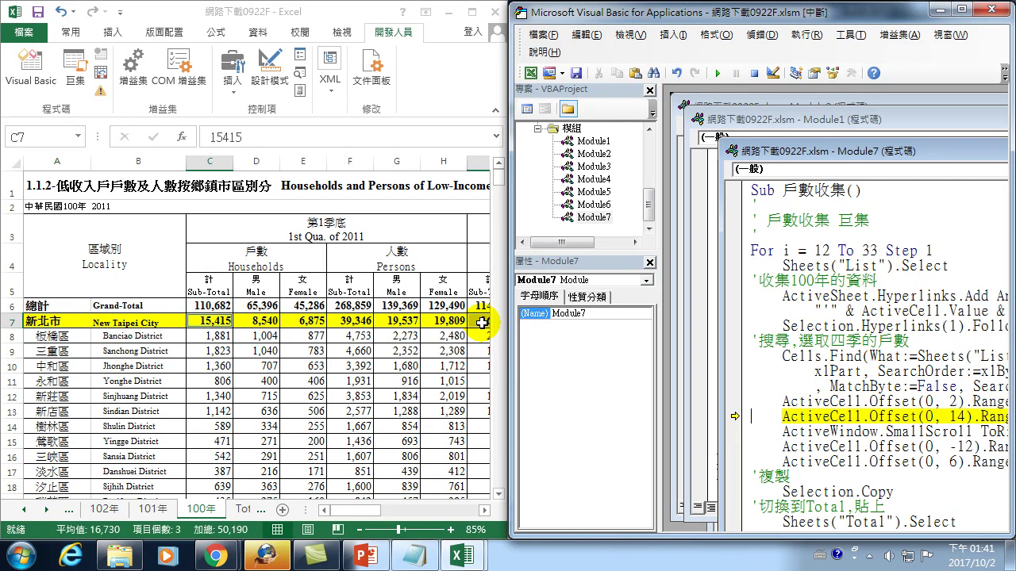
{"action": "key", "text": "F8"}
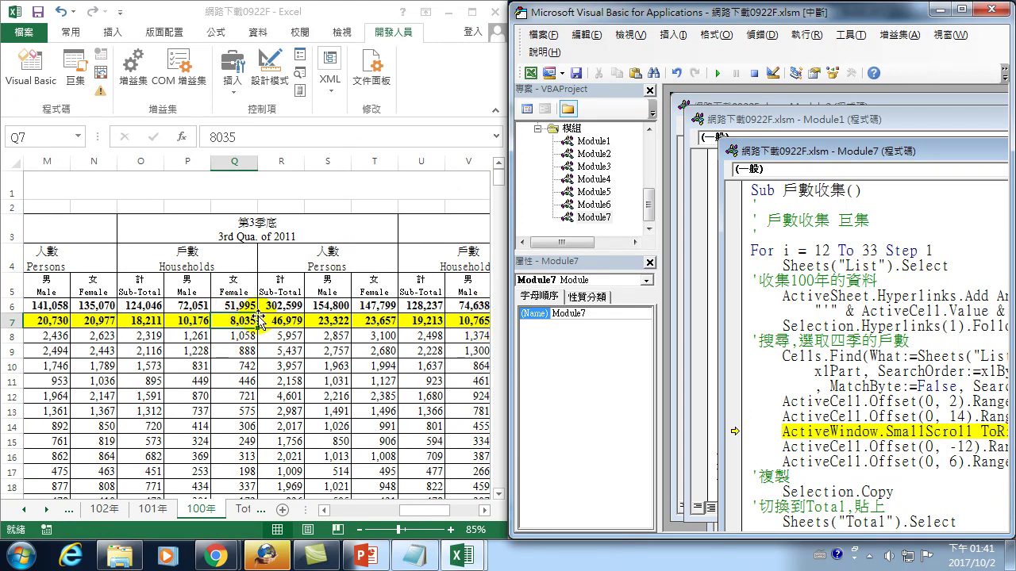
{"action": "key", "text": "F8"}
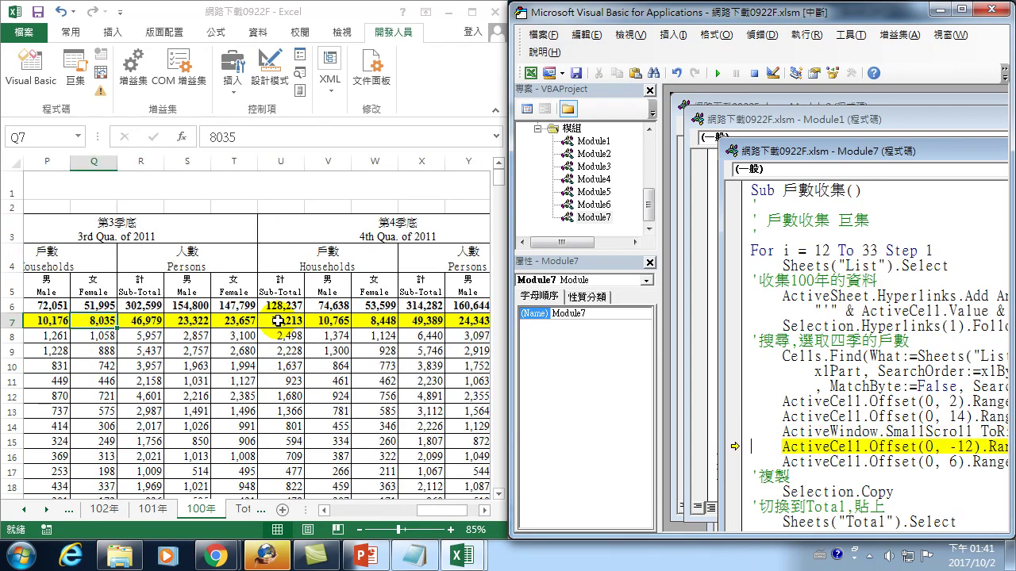
{"action": "key", "text": "F8"}
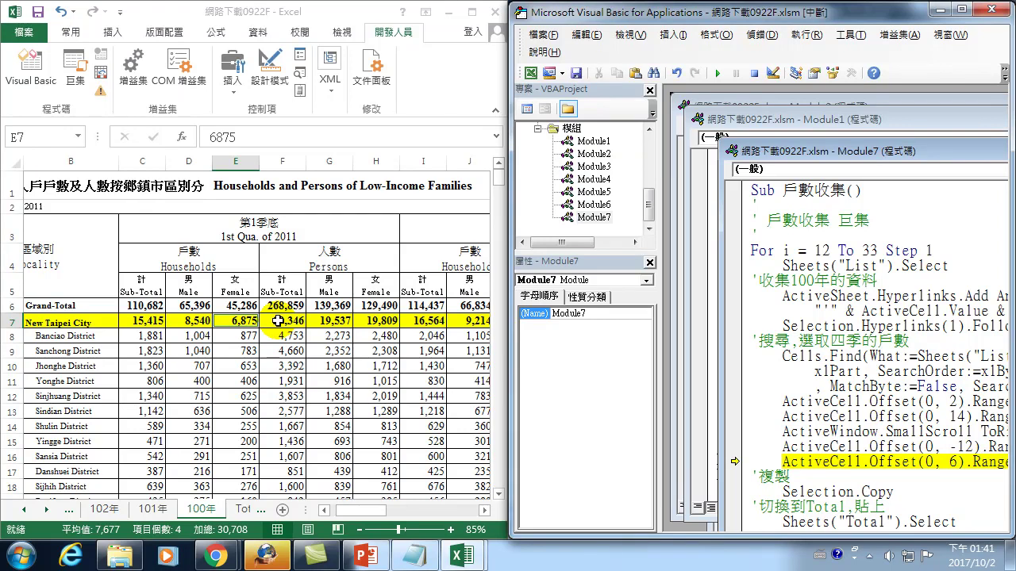
{"action": "key", "text": "F8"}
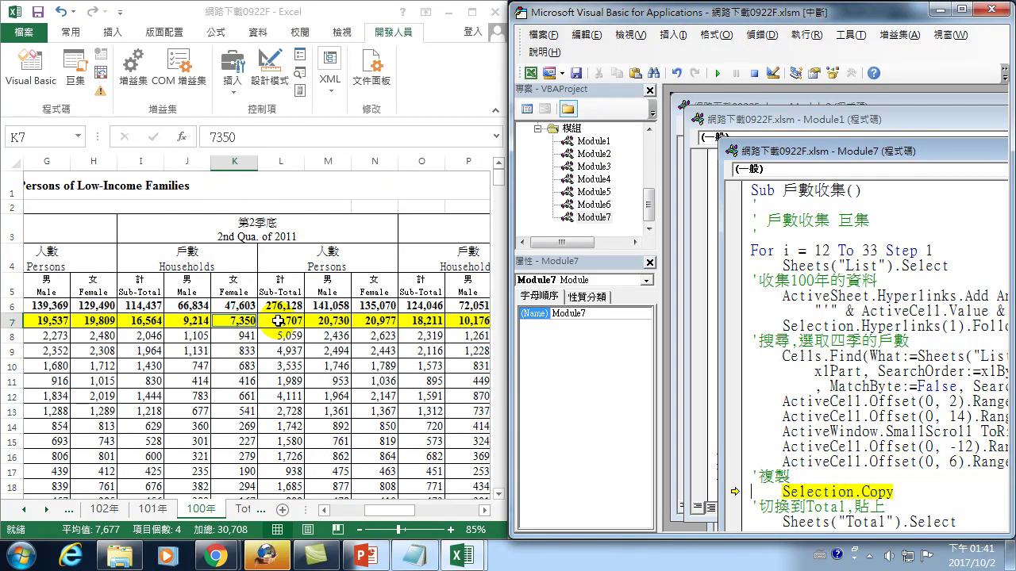
{"action": "key", "text": "F8"}
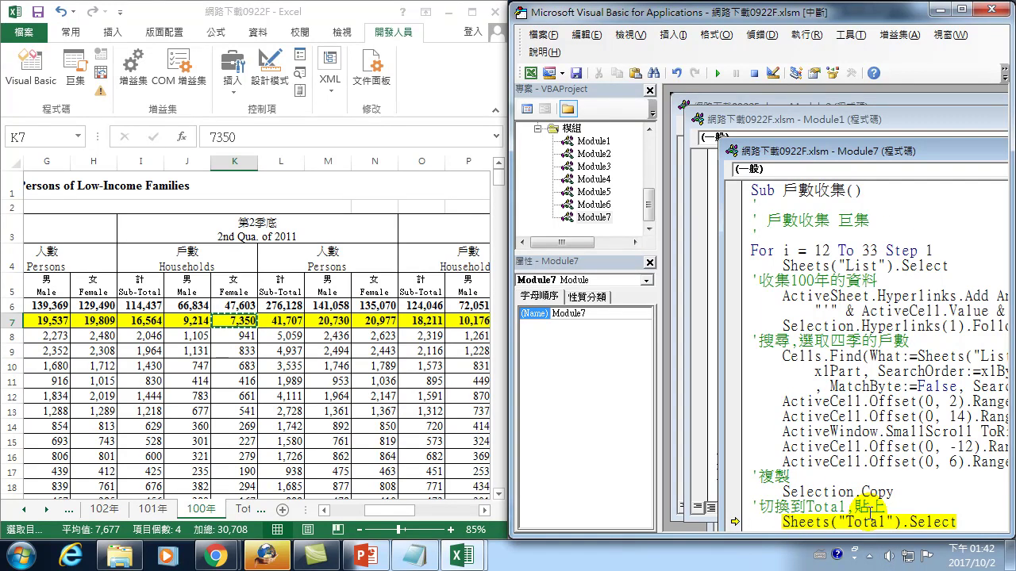
{"action": "key", "text": "F8"}
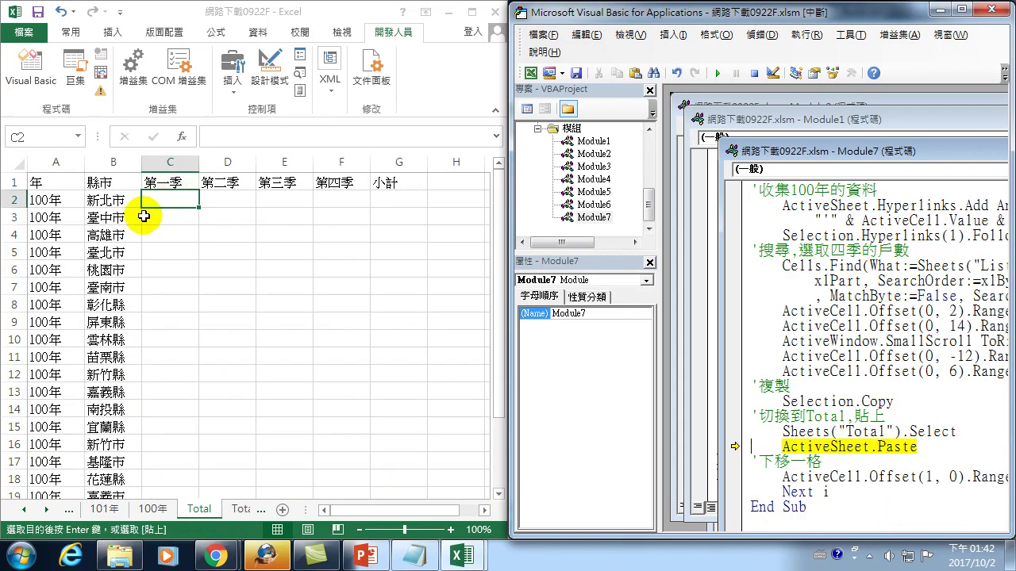
Step through pasting 6,875, 7,350, 8,035 and 8,448 into row 2, moving down, and Next i
{"action": "key", "text": "F8"}
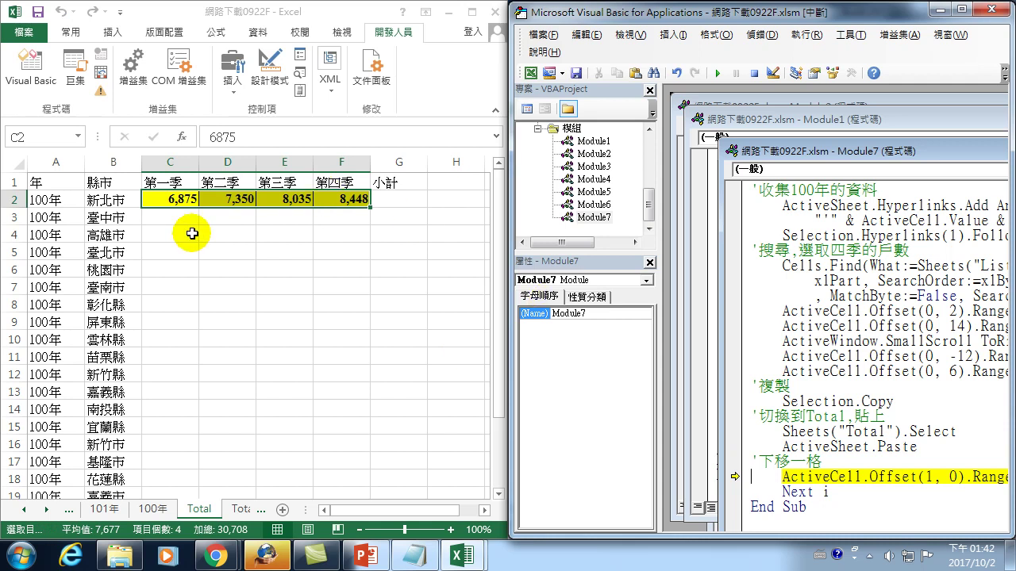
{"action": "key", "text": "F8"}
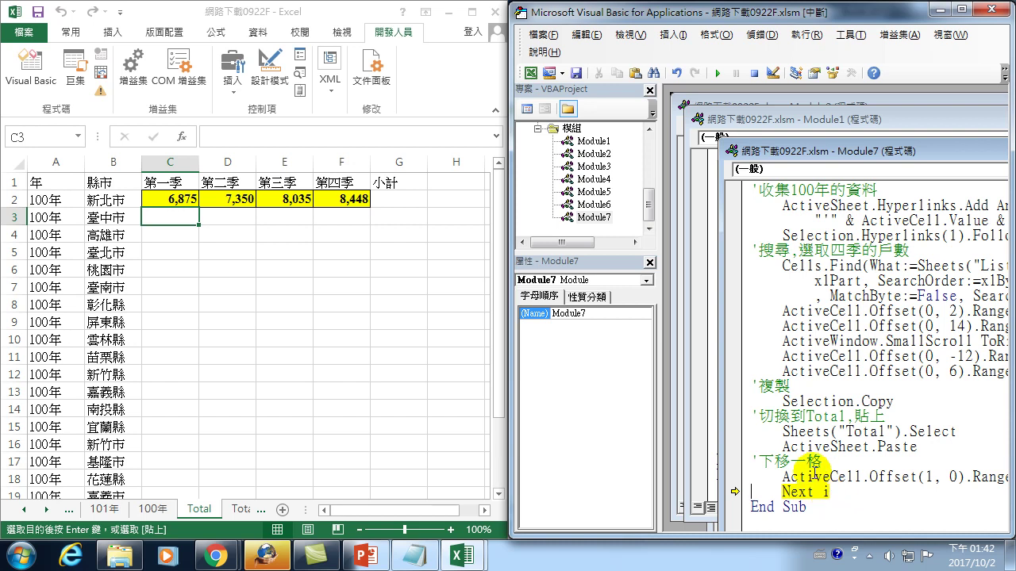
{"action": "key", "text": "F8"}
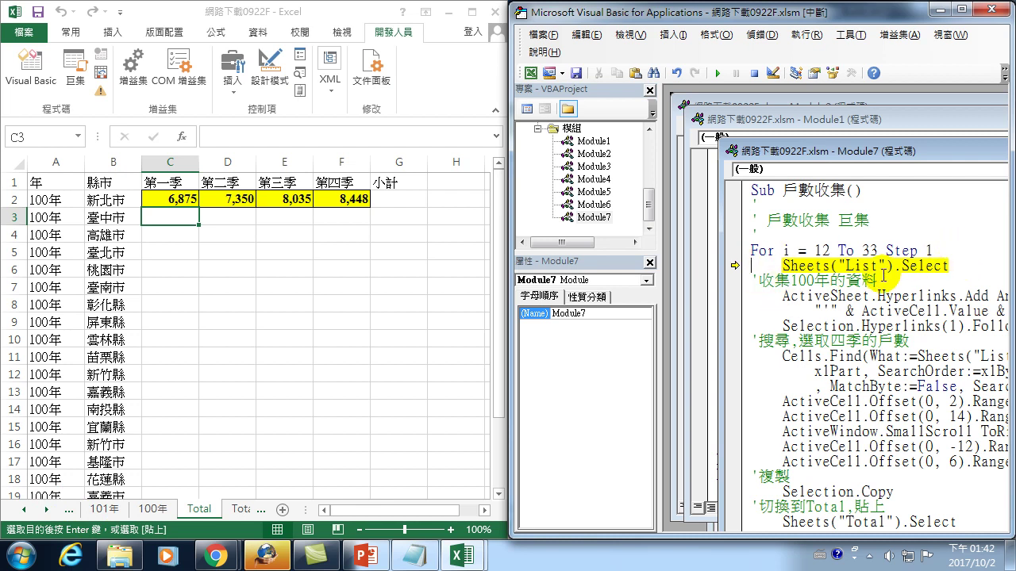
Step into the next iteration: back to List, follow the link, and locate 臺中市's row
{"action": "key", "text": "F8"}
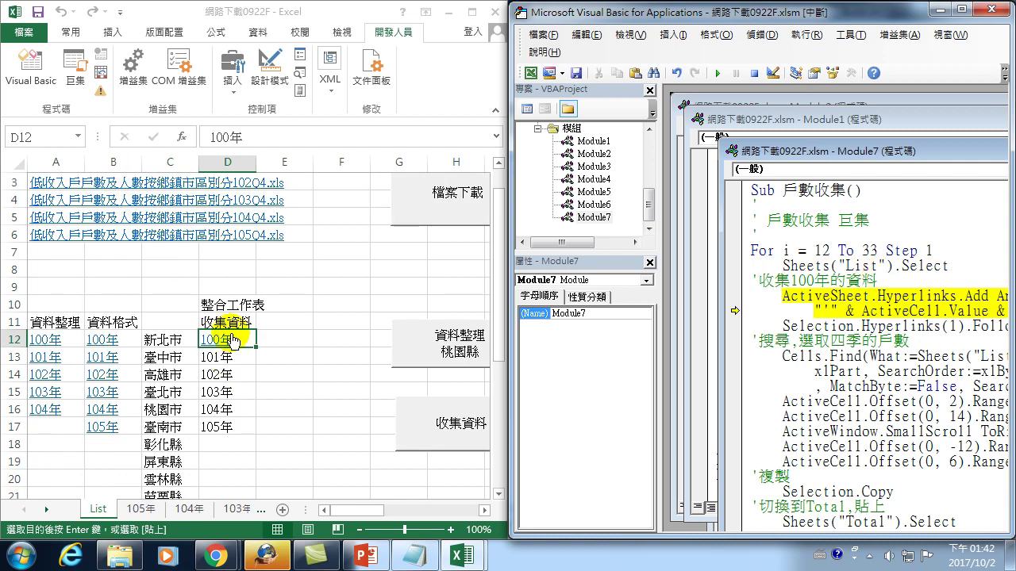
{"action": "key", "text": "F8"}
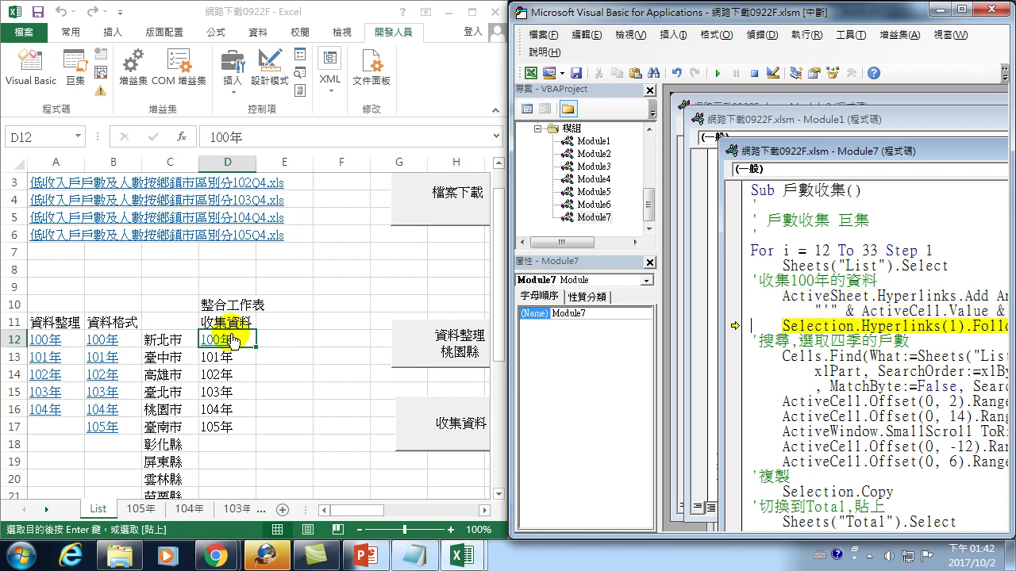
{"action": "key", "text": "F8"}
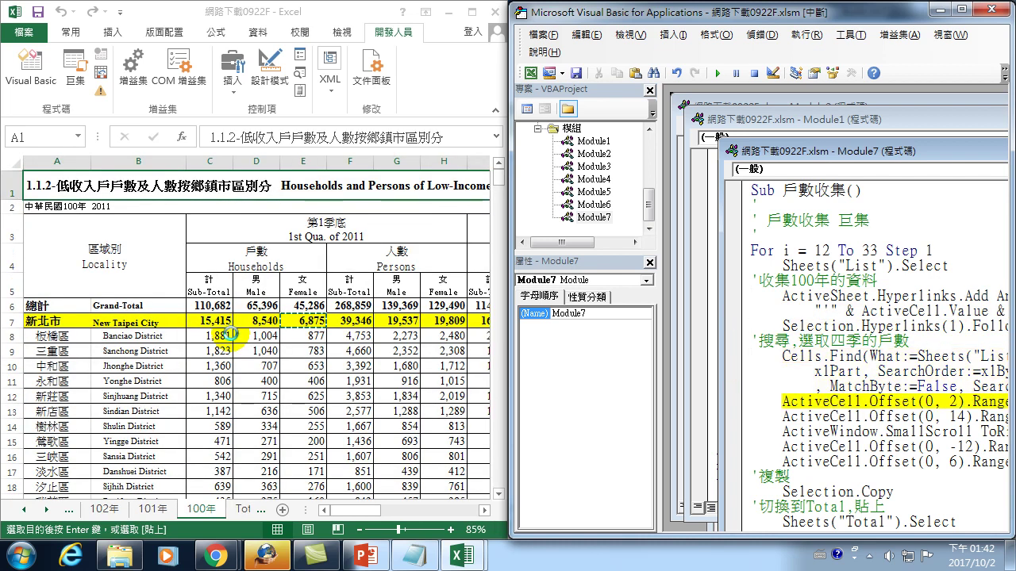
{"action": "key", "text": "F8"}
{"action": "key", "text": "F8"}
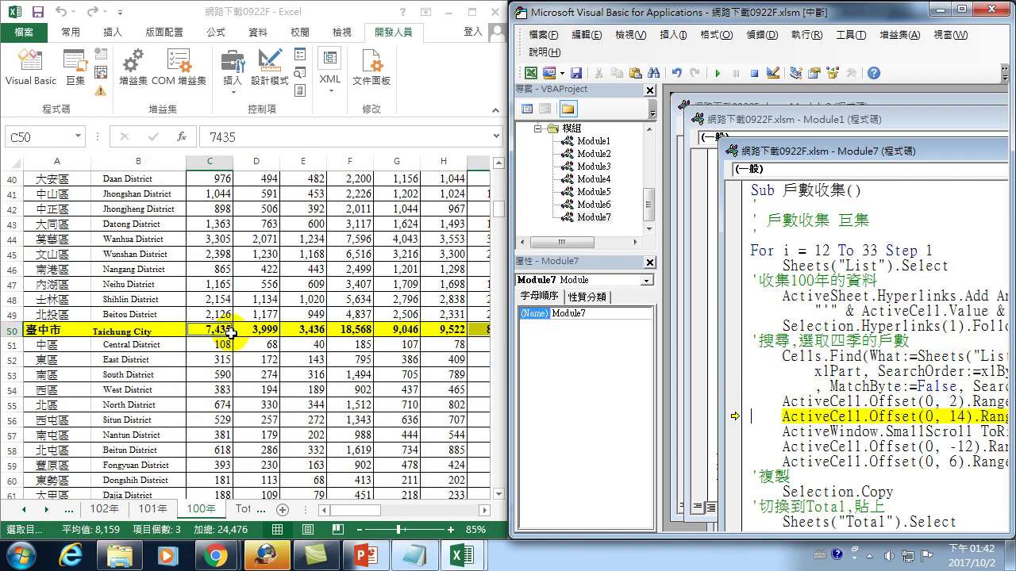
Step through pasting 臺中市's 3,436, 3,692, 4,184 and 3,953 into row 3, then stop debugging
{"action": "key", "text": "F8"}
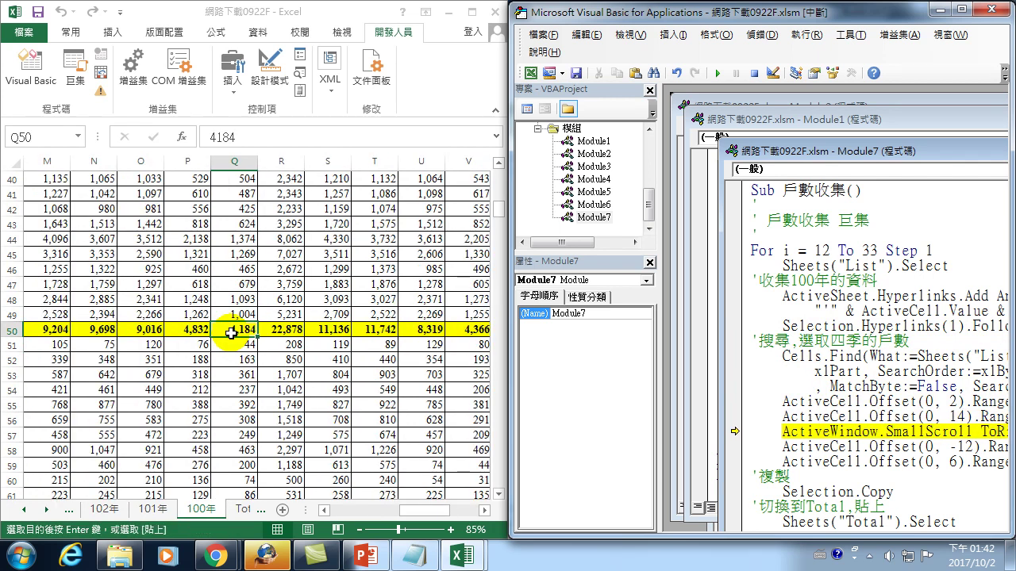
{"action": "key", "text": "F8"}
{"action": "key", "text": "F8"}
{"action": "key", "text": "F8"}
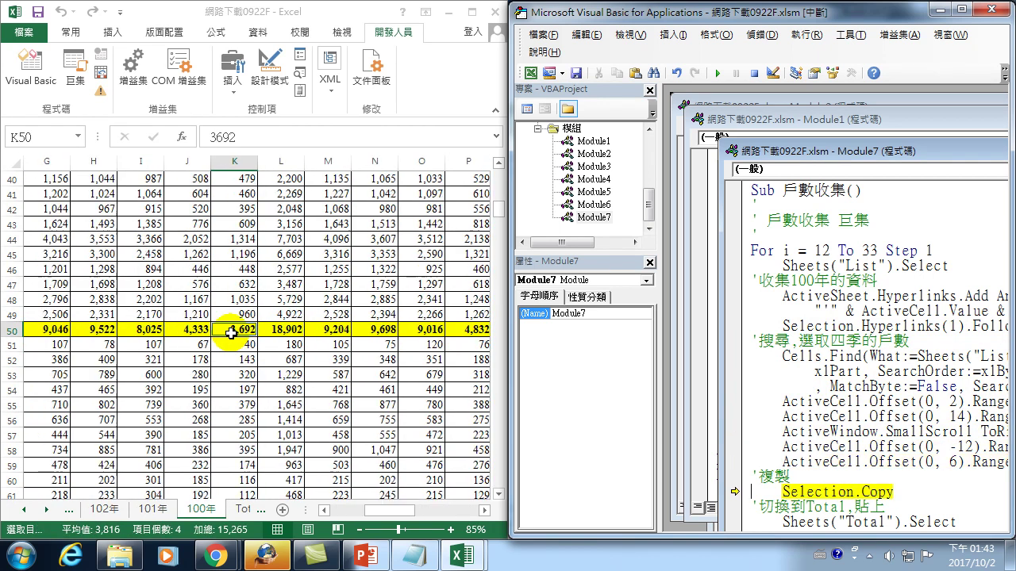
{"action": "key", "text": "F8"}
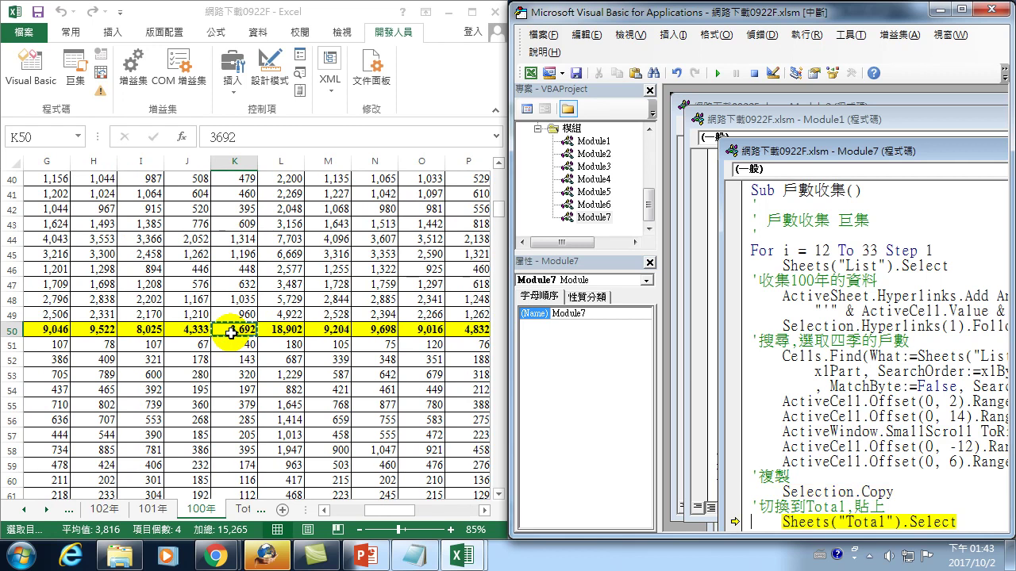
{"action": "key", "text": "F8"}
{"action": "key", "text": "F8"}
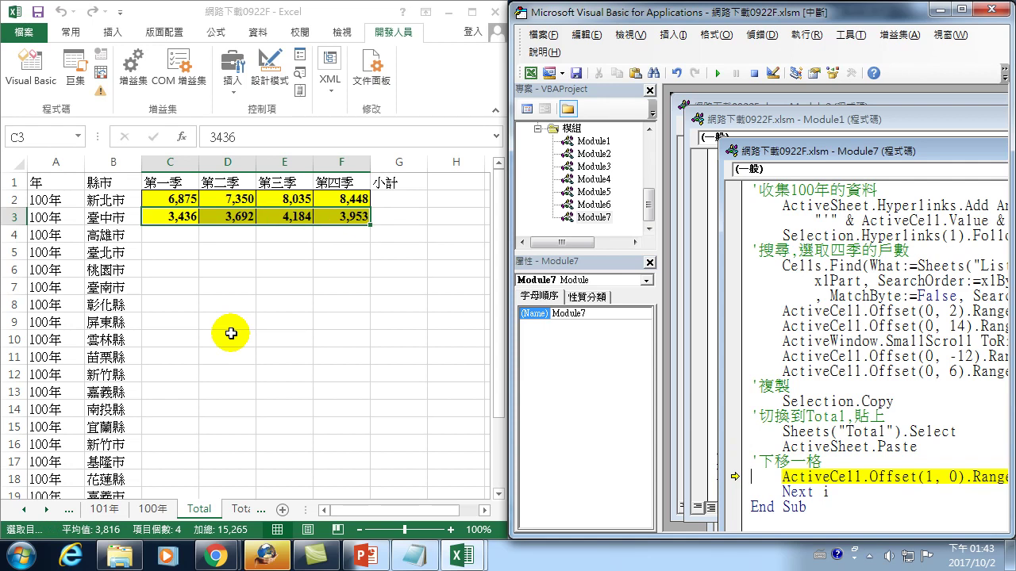
{"action": "key", "text": "F8"}
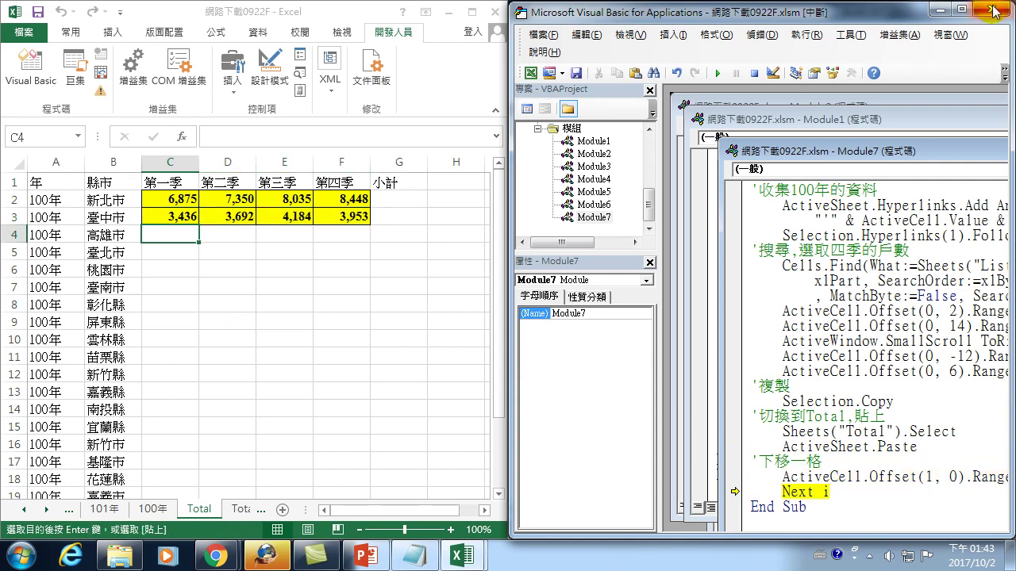
{"action": "left_click", "coordinate": [992, 9]}
Confirm stopping the debugger and delete the test results in C2:G8, shifting cells left
{"action": "left_click", "coordinate": [447, 341]}
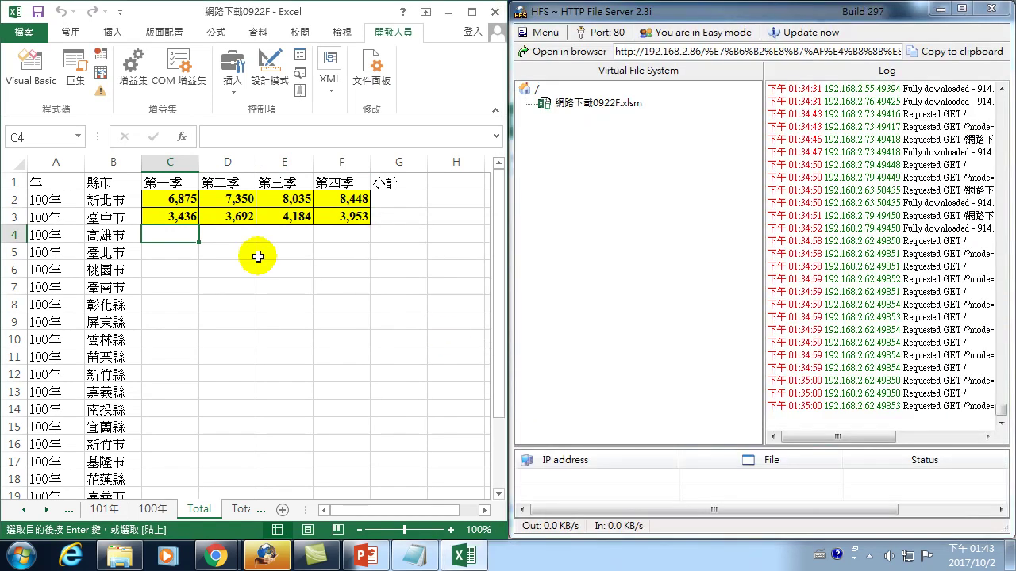
{"action": "left_click_drag", "start_coordinate": [169, 200], "coordinate": [401, 305]}
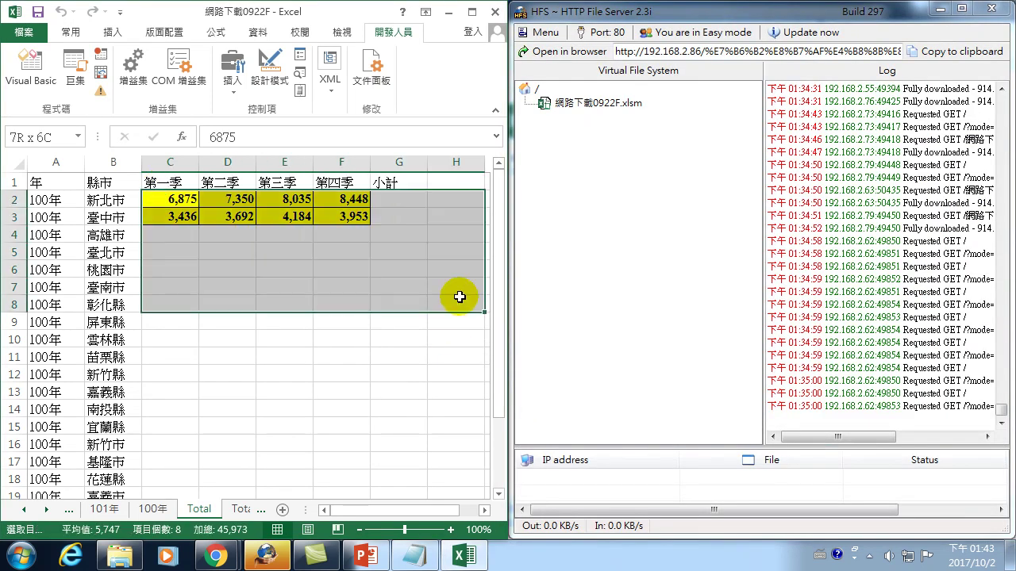
{"action": "right_click", "coordinate": [398, 252]}
{"action": "left_click", "coordinate": [451, 329]}
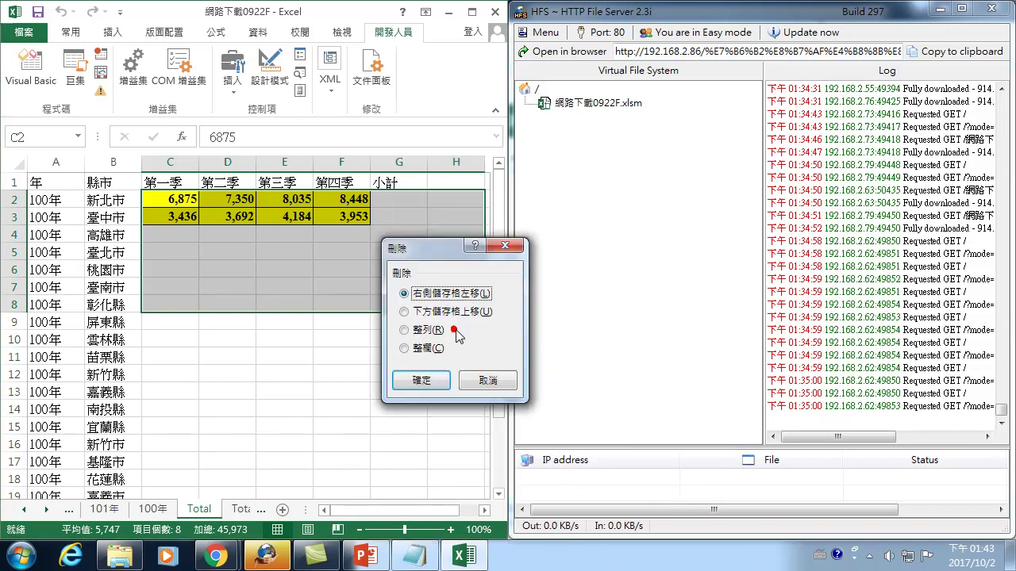
{"action": "left_click", "coordinate": [421, 382]}
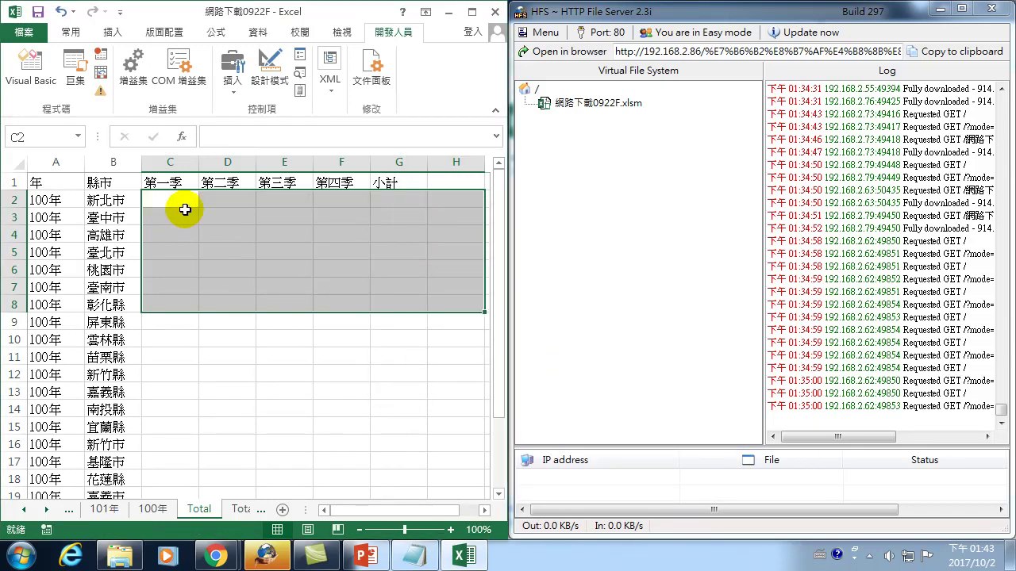
{"action": "left_click", "coordinate": [165, 201]}
Return to the List sheet, close the HFS file server, and maximize Excel
{"action": "left_click", "coordinate": [24, 511]}
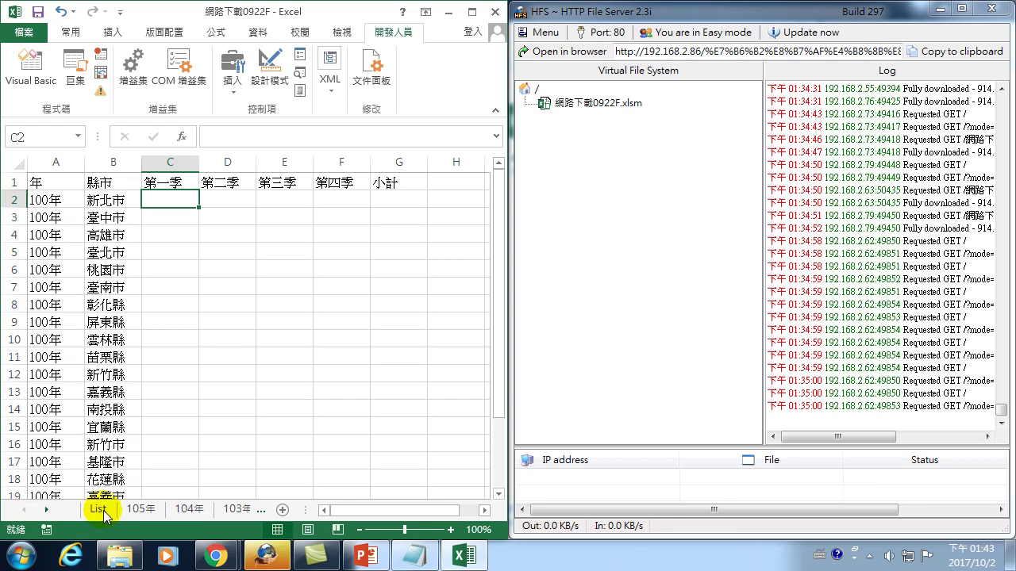
{"action": "left_click", "coordinate": [97, 510]}
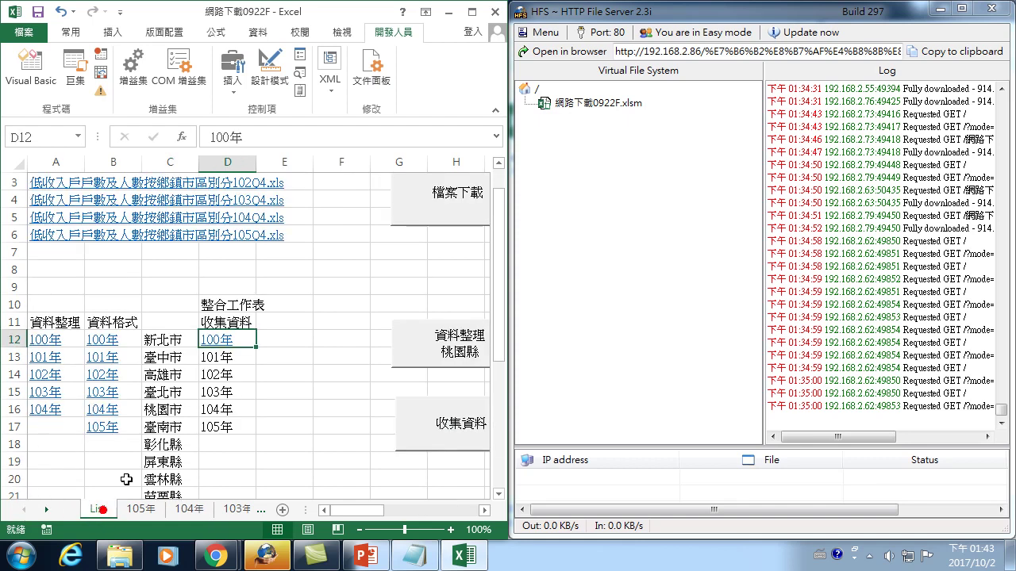
{"action": "left_click", "coordinate": [940, 9]}
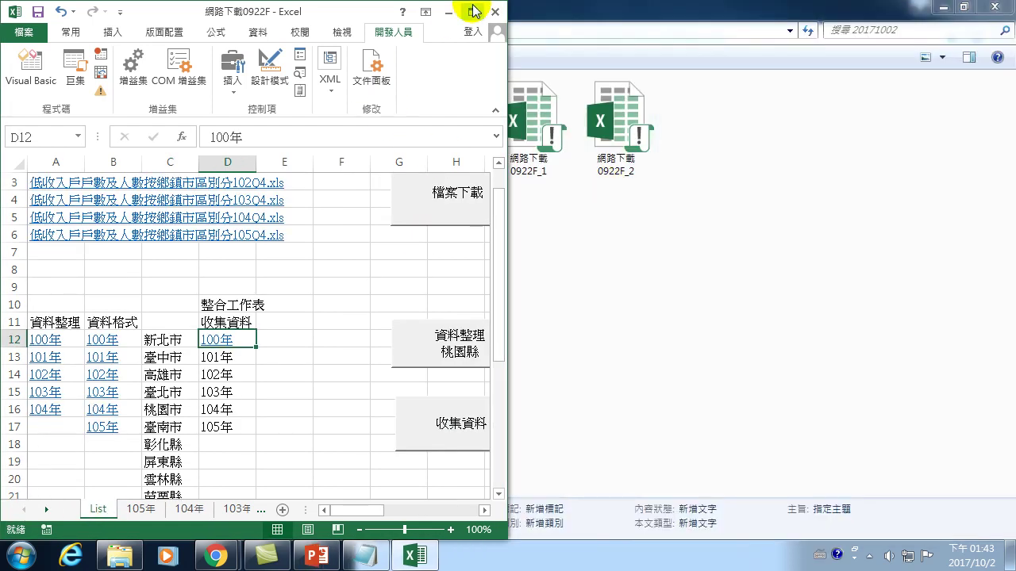
{"action": "left_click", "coordinate": [472, 11]}
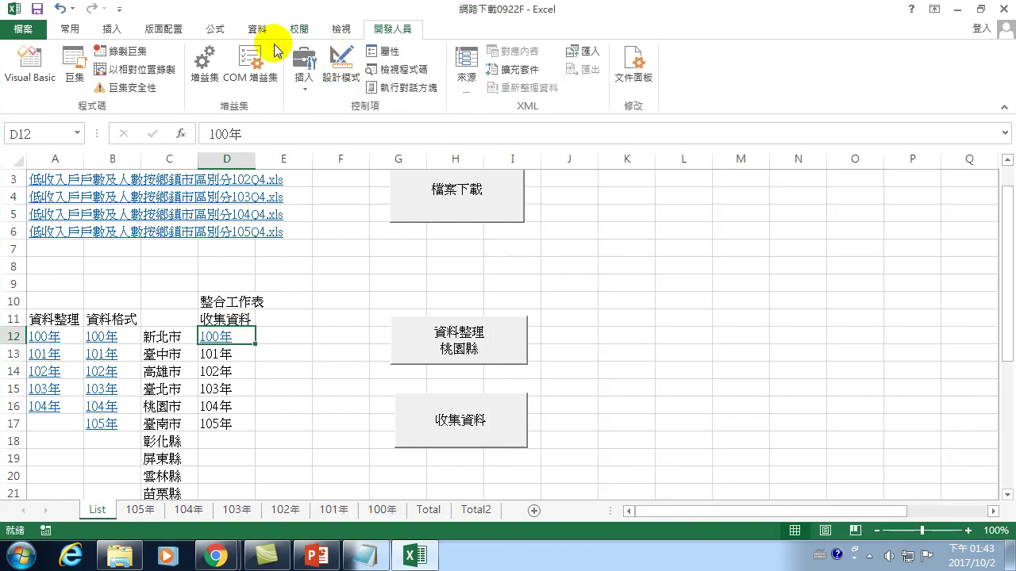
Run the 戶數收集 macro and review the Total sheet's 100年 quarterly counts through 連江縣 in row 23
{"action": "left_click", "coordinate": [73, 68]}
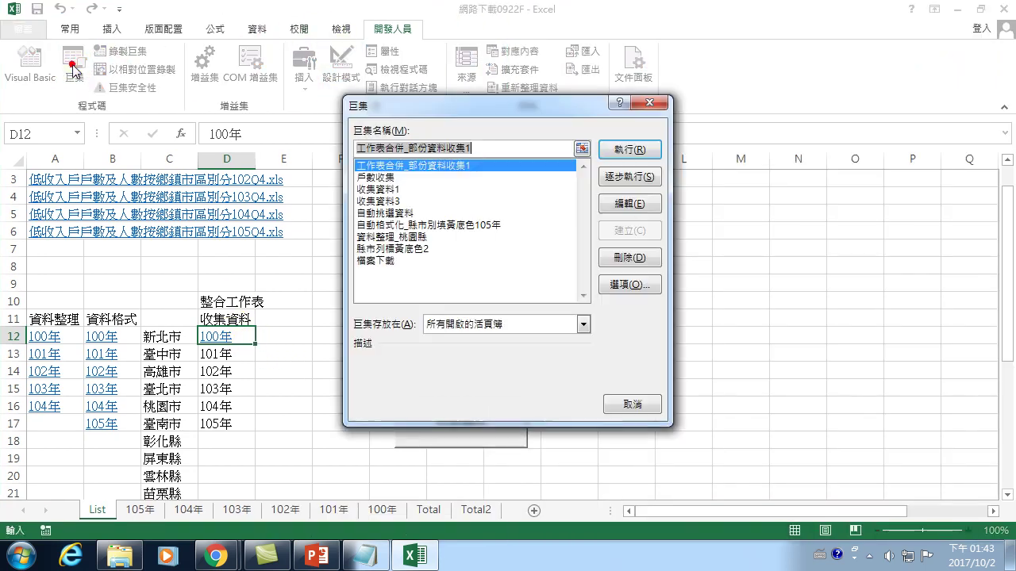
{"action": "left_click", "coordinate": [378, 176]}
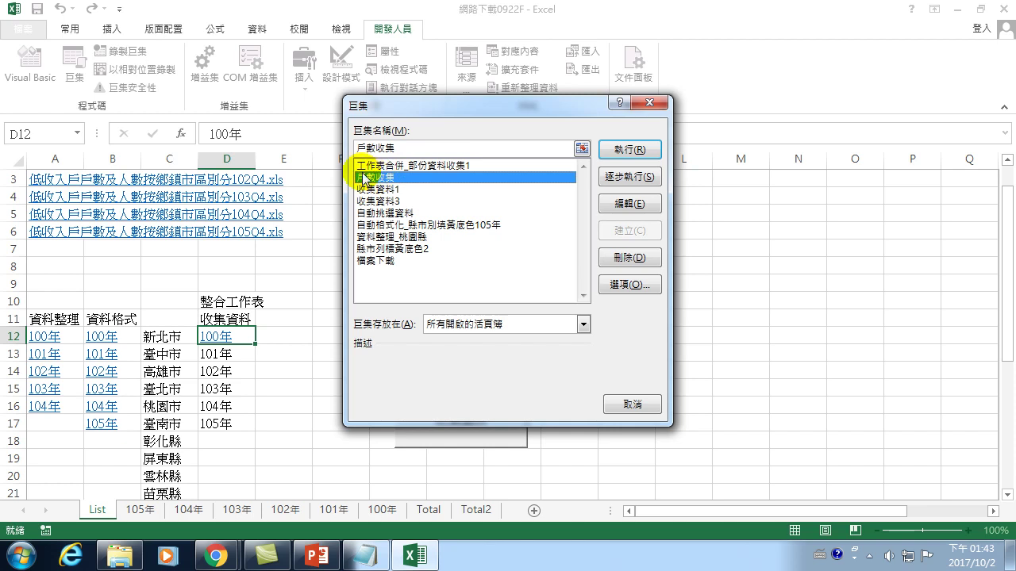
{"action": "left_click", "coordinate": [626, 149]}
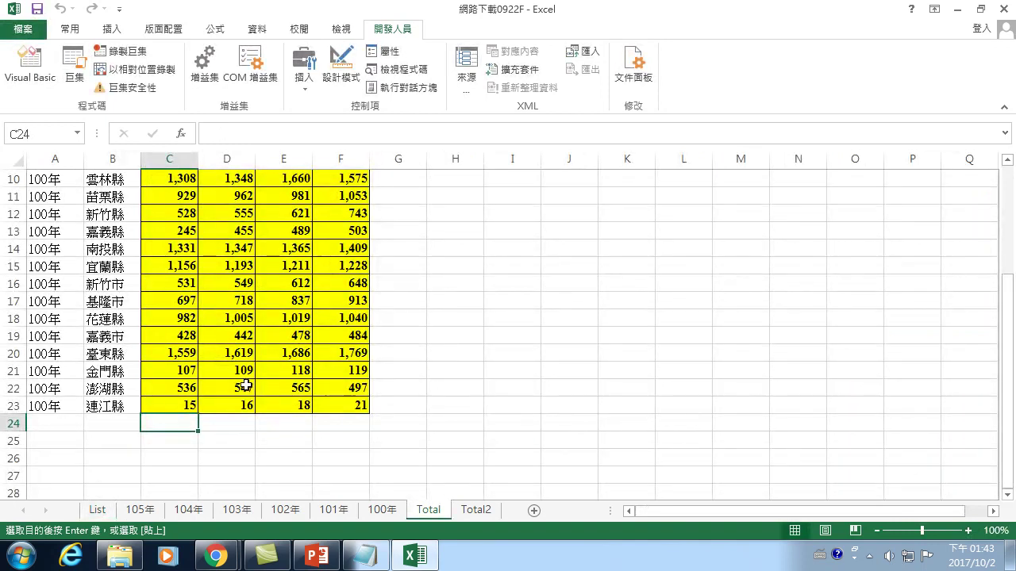
{"action": "scroll", "coordinate": [242, 383], "scroll_direction": "up", "scroll_amount": 3}
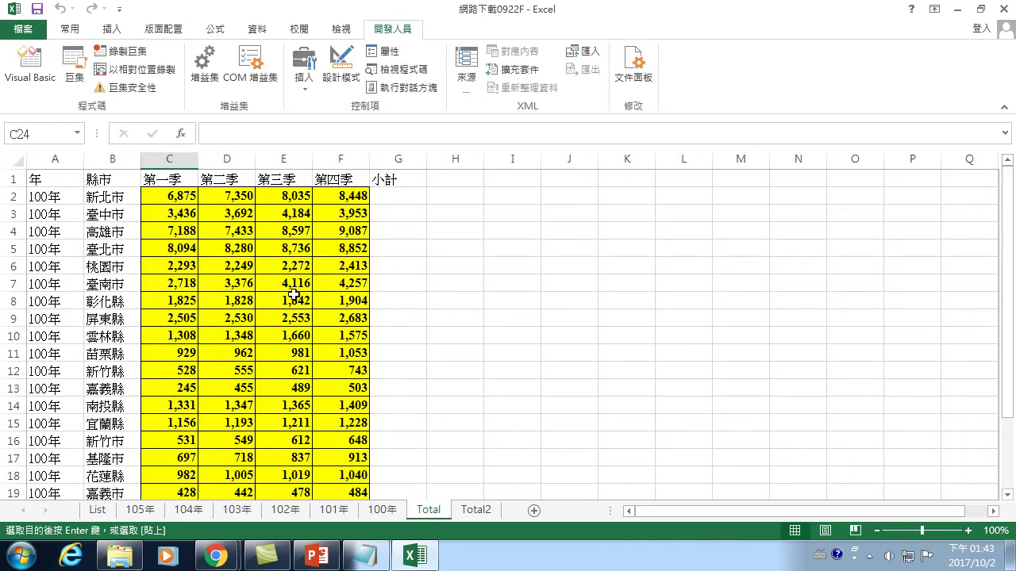